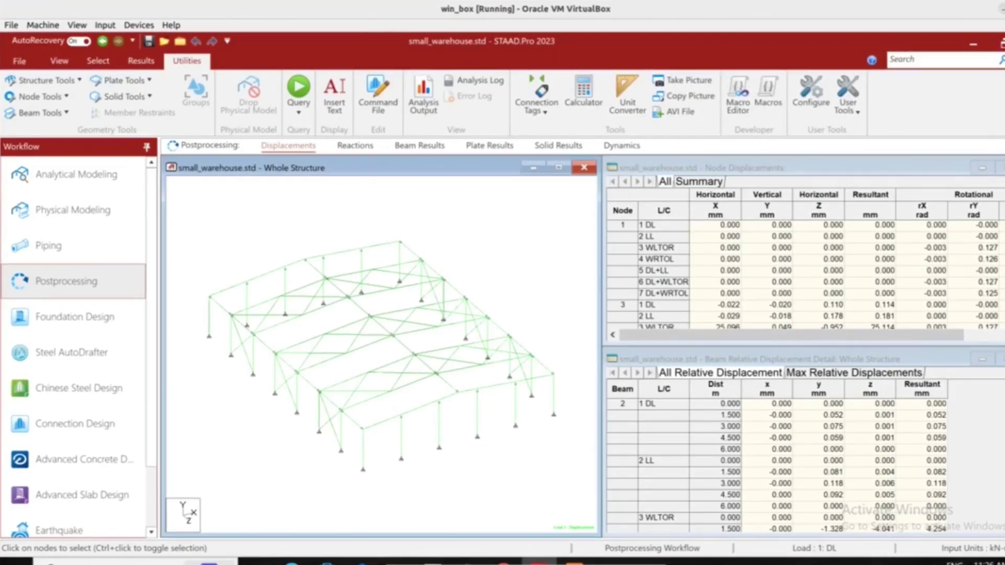
Step: Run the pathw.ai export of small_warehouse.std from STAAD.Pro's User Tools
{"action": "left_click", "coordinate": [855, 112]}
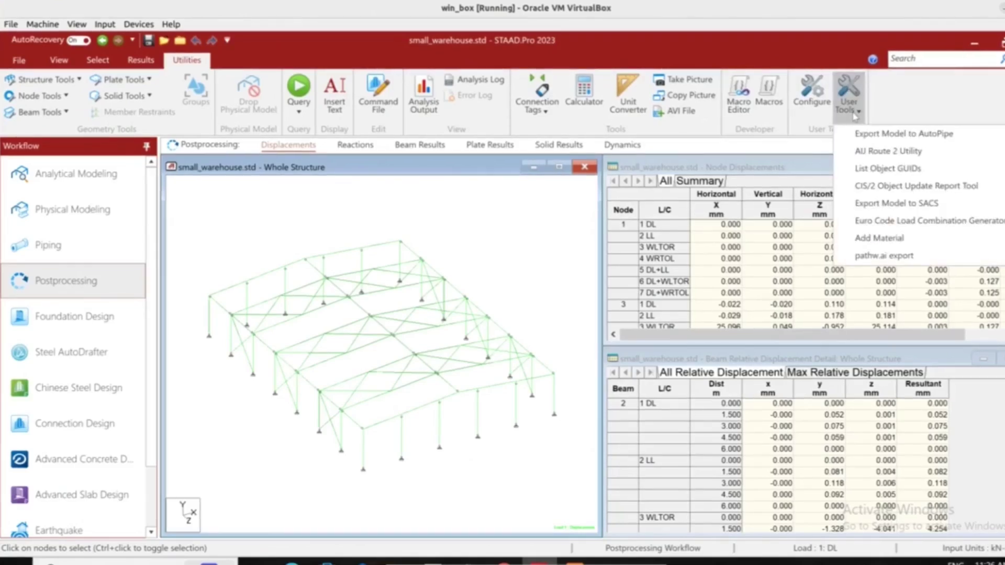
{"action": "left_click", "coordinate": [894, 256]}
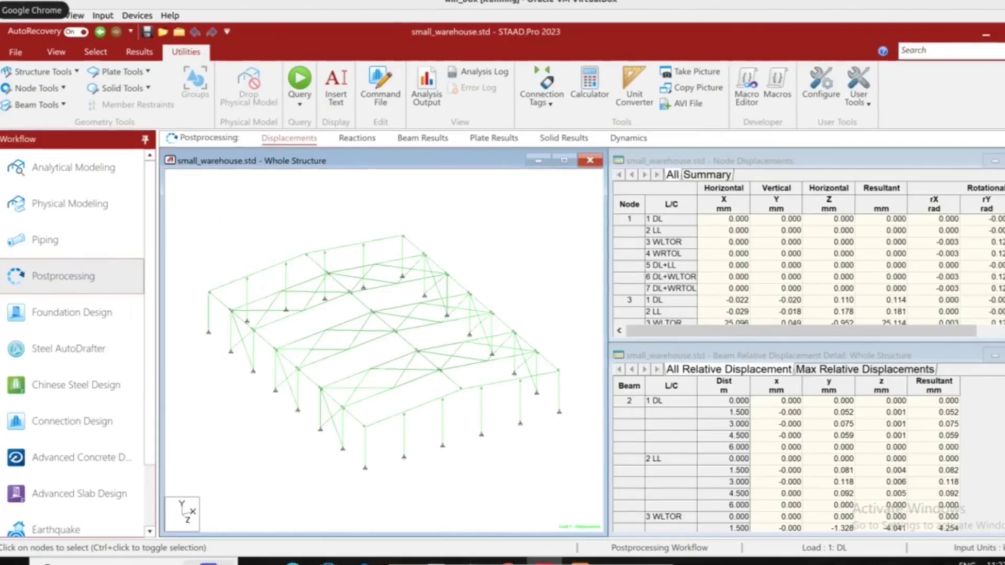
{"action": "key", "text": "alt+Tab"}
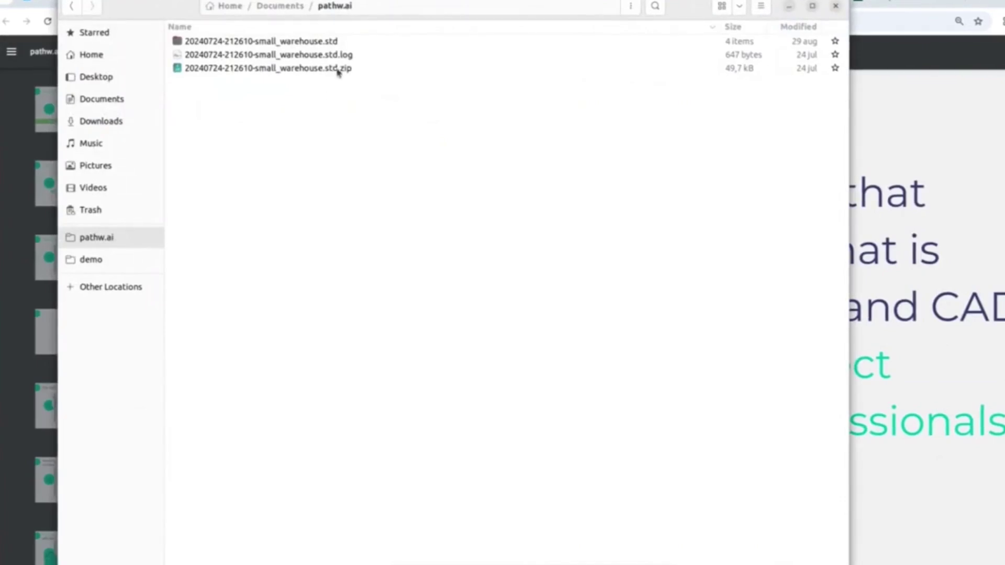
{"action": "double_click", "coordinate": [312, 42]}
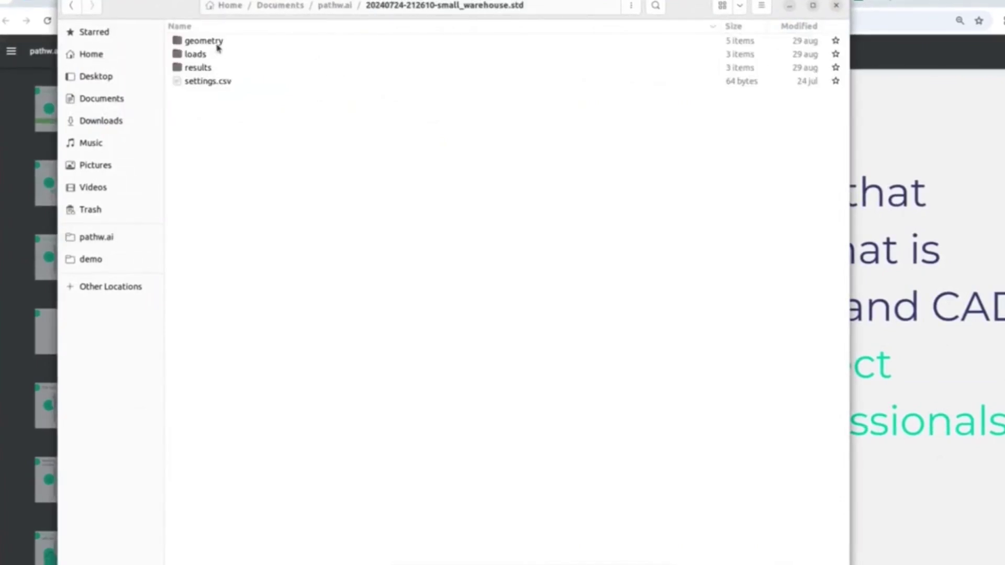
{"action": "left_click", "coordinate": [76, 6]}
Step: Open pathw.ai in a new browser tab and sign in with the saved account credentials
{"action": "left_click", "coordinate": [790, 5]}
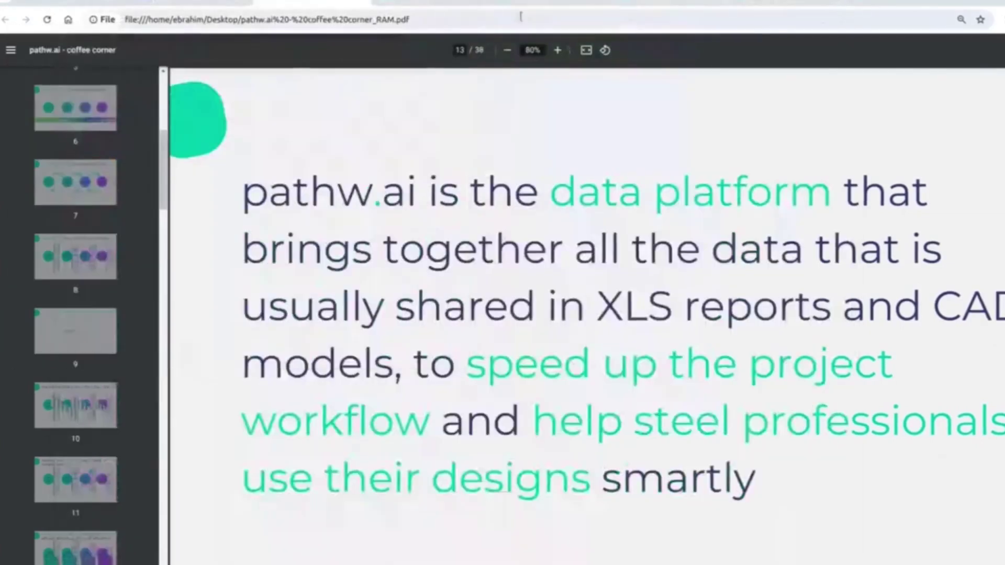
{"action": "left_click", "coordinate": [434, 2]}
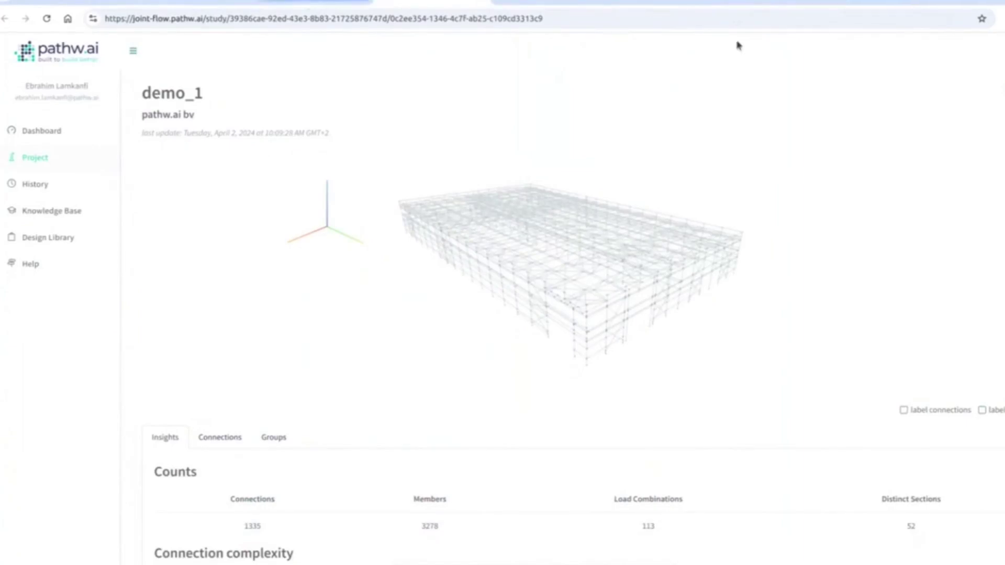
{"action": "left_click", "coordinate": [985, 1]}
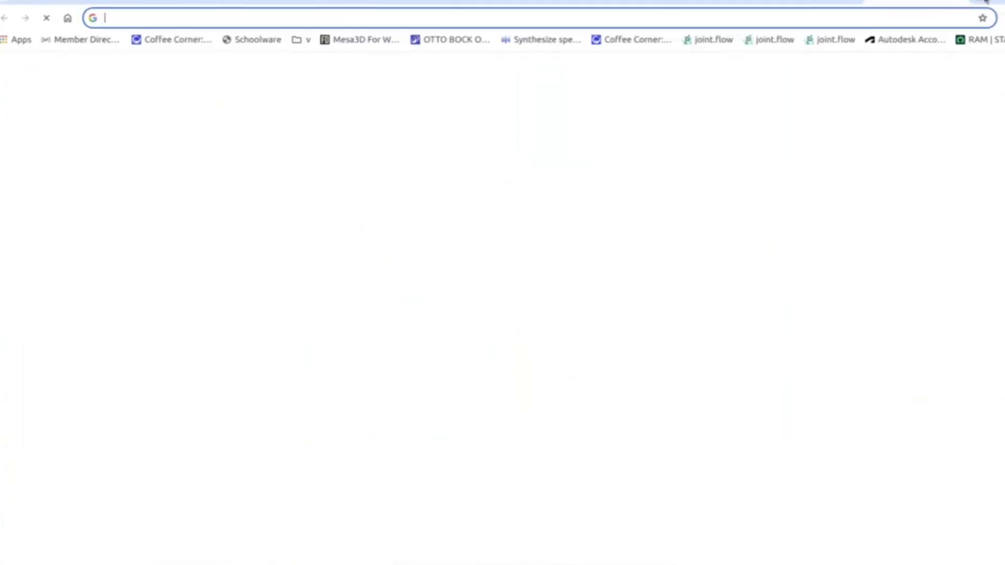
{"action": "type", "text": "pa"}
{"action": "key", "text": "Return"}
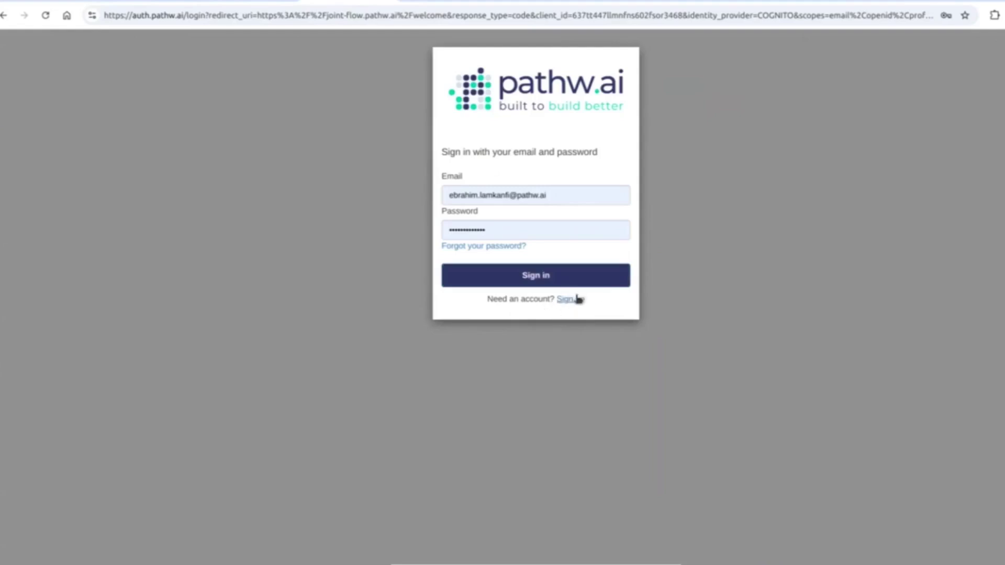
{"action": "left_click", "coordinate": [539, 281]}
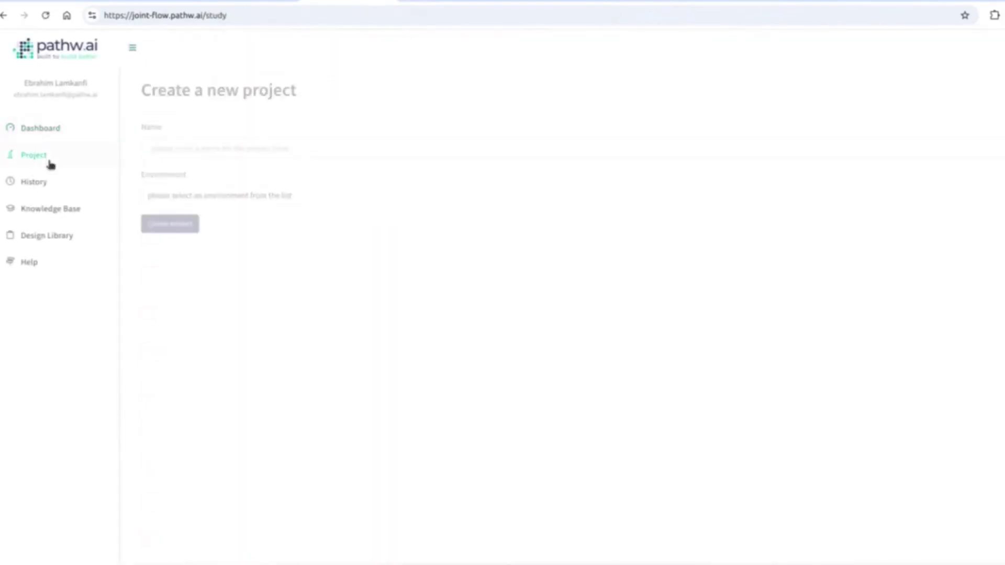
Step: Start a new project named simple_warehouse, choose the pathw.ai.bv environment and create it
{"action": "left_click", "coordinate": [172, 148]}
{"action": "type", "text": "d"}
{"action": "key", "text": "BackSpace"}
{"action": "type", "text": "simple_warehouse"}
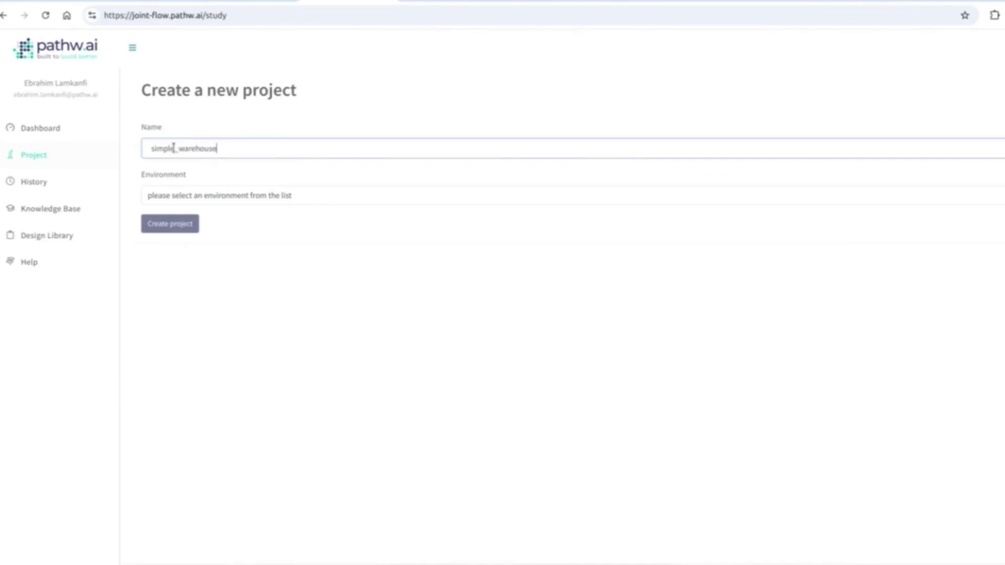
{"action": "key", "text": "Tab"}
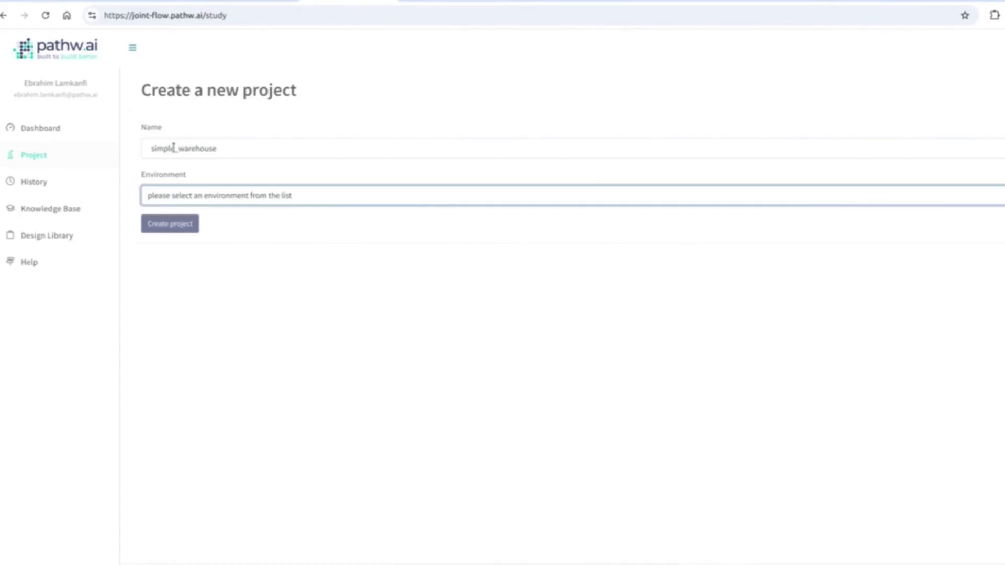
{"action": "left_click", "coordinate": [174, 148]}
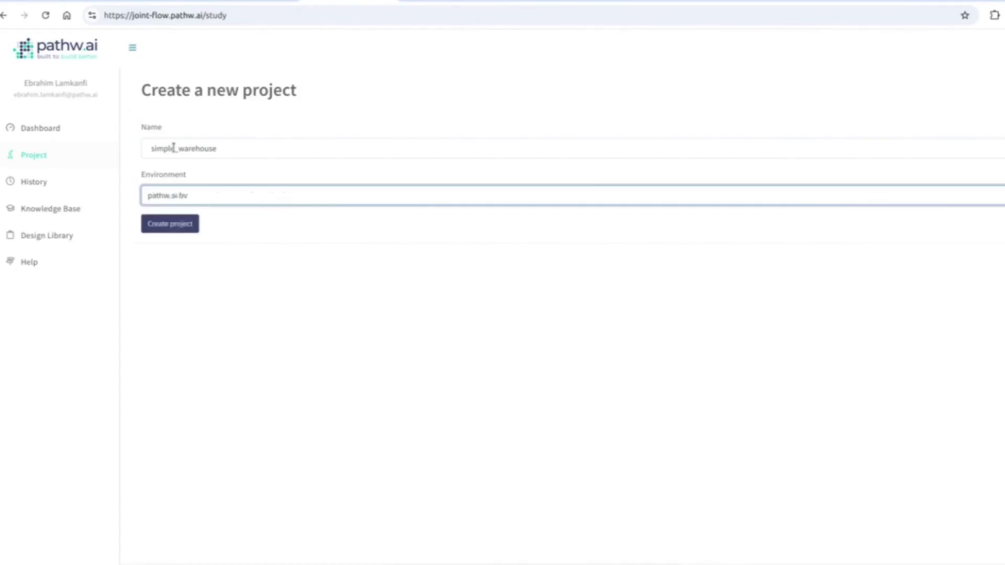
{"action": "left_click", "coordinate": [187, 228]}
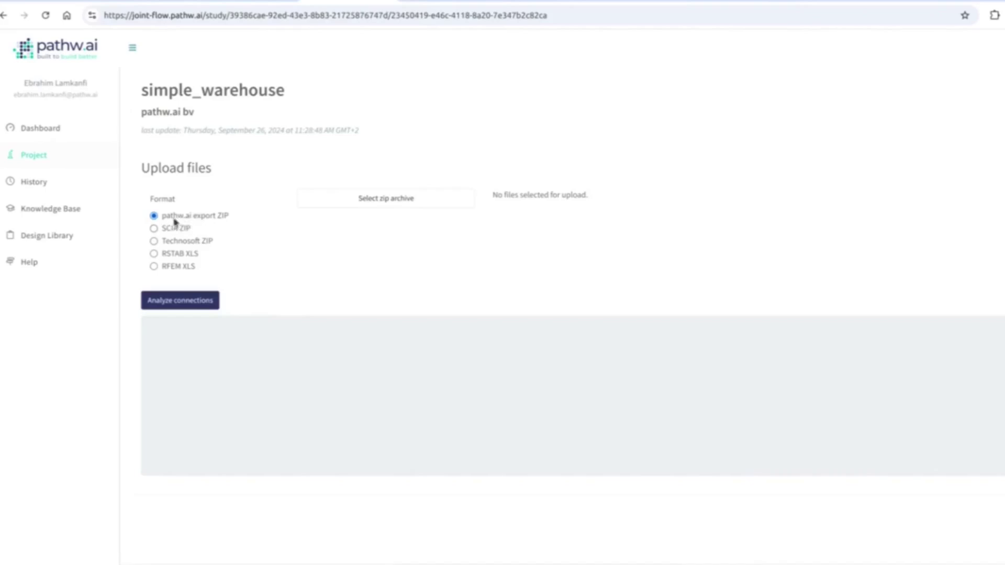
Step: Upload the warehouse .std.zip archive from the pathw.ai export folder and analyse its connections
{"action": "left_click", "coordinate": [345, 205]}
{"action": "left_click", "coordinate": [286, 339]}
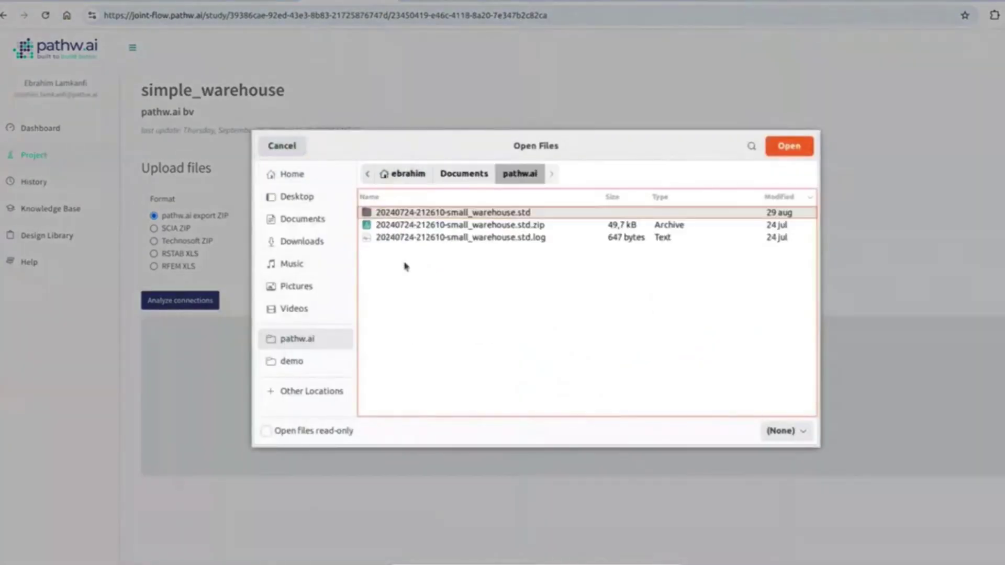
{"action": "left_click", "coordinate": [540, 227]}
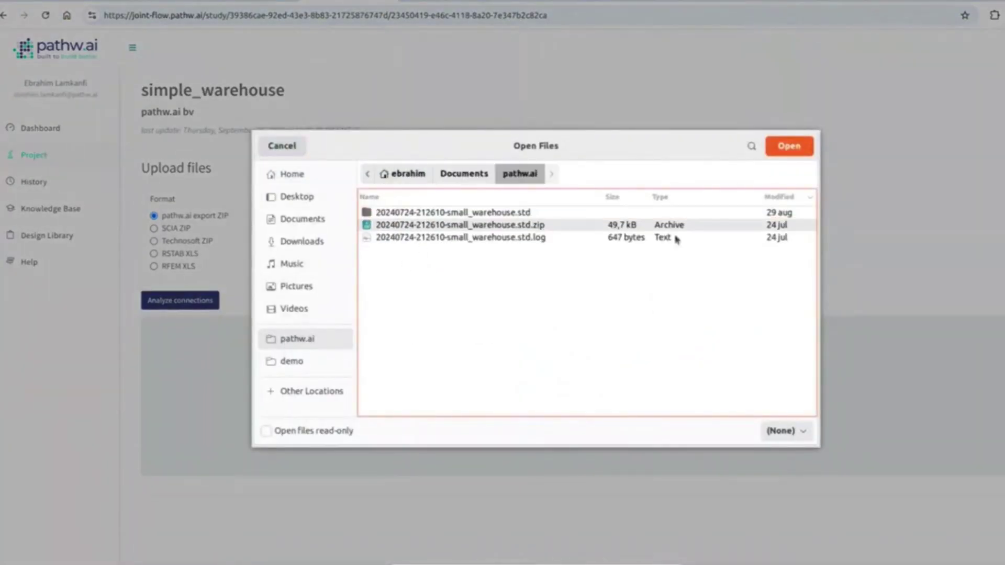
{"action": "left_click", "coordinate": [793, 148]}
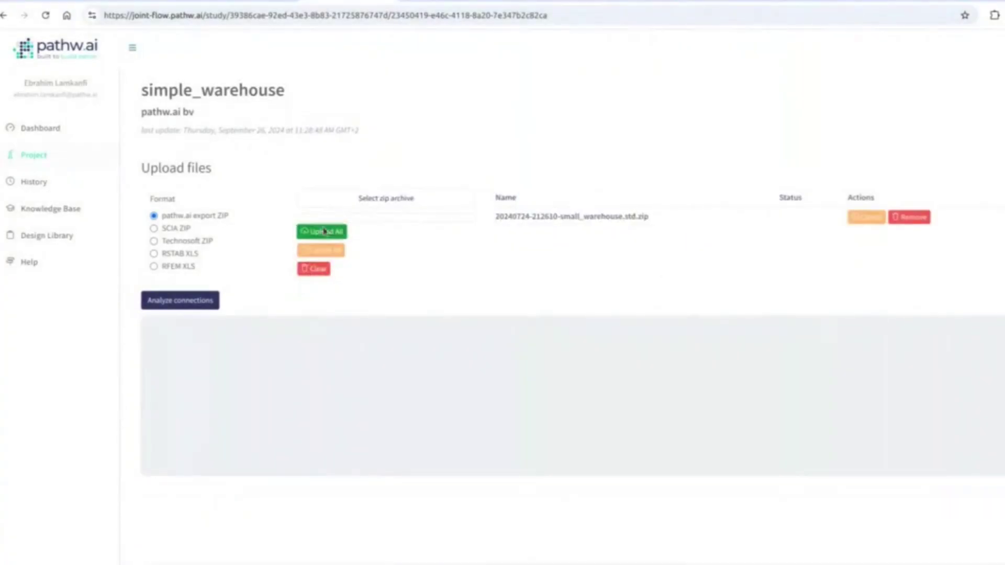
{"action": "left_click", "coordinate": [321, 231]}
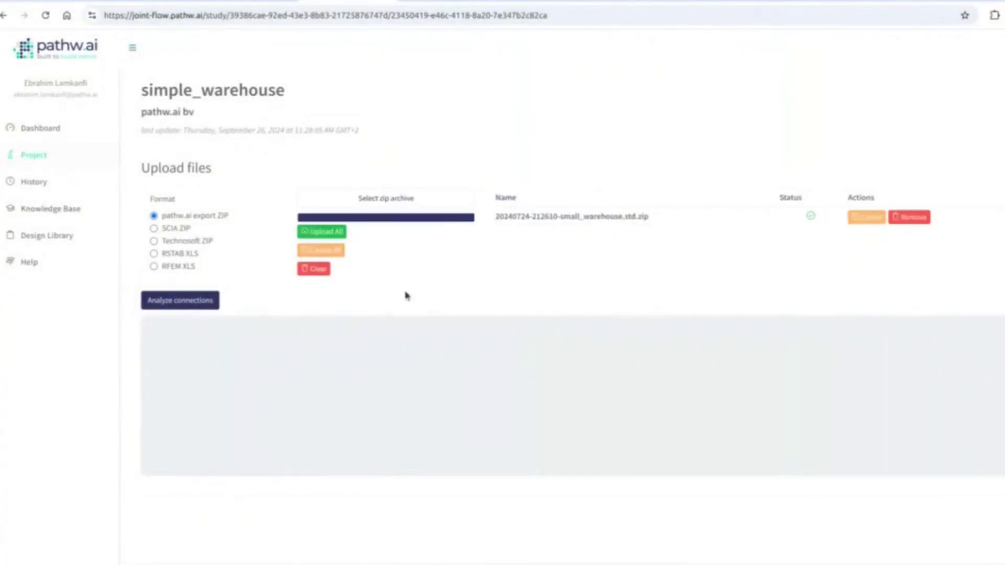
{"action": "left_click", "coordinate": [213, 303]}
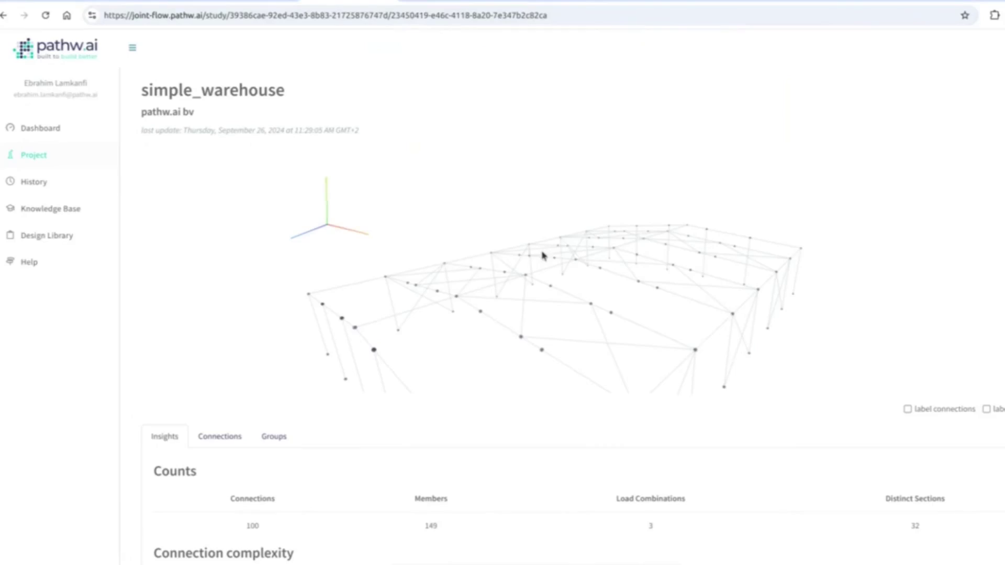
Step: Turn the connection and member number labels on the model on and back off
{"action": "left_click", "coordinate": [908, 410]}
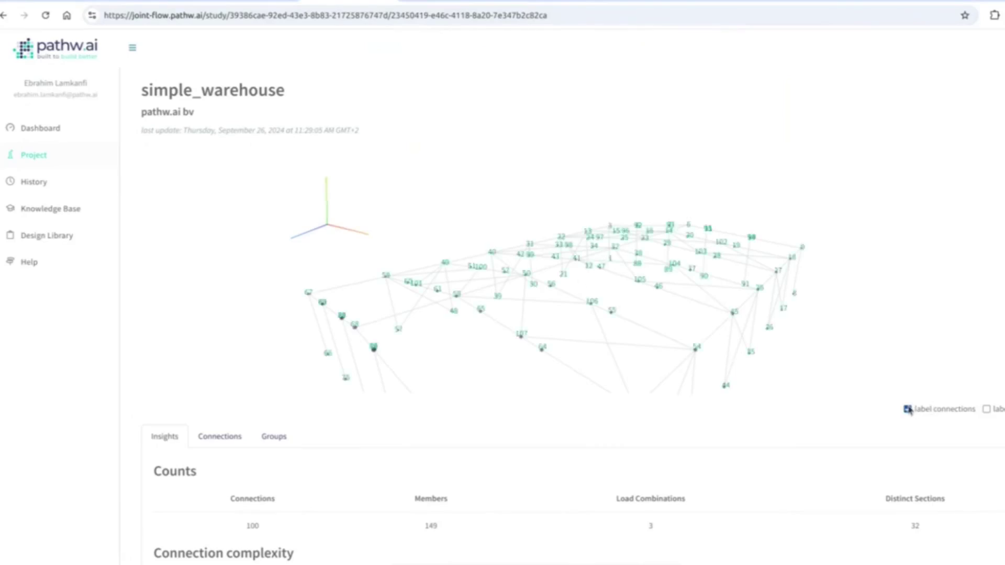
{"action": "left_click", "coordinate": [908, 410]}
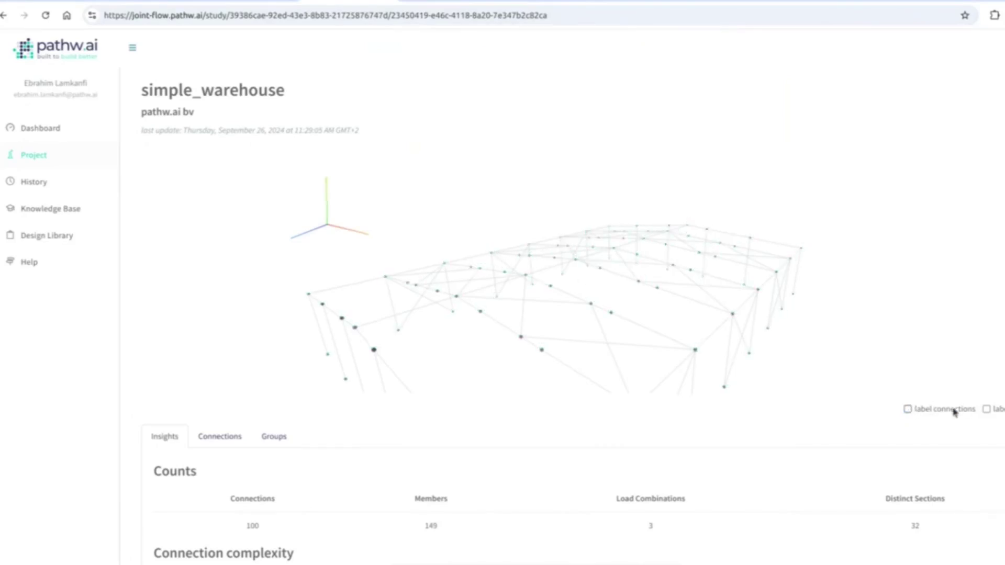
{"action": "left_click", "coordinate": [987, 409]}
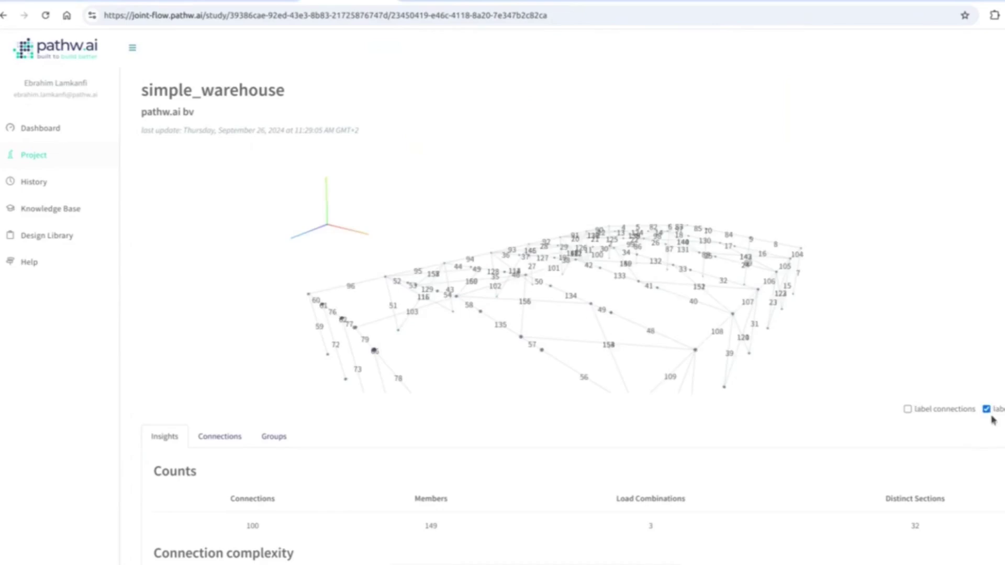
{"action": "left_click", "coordinate": [988, 409]}
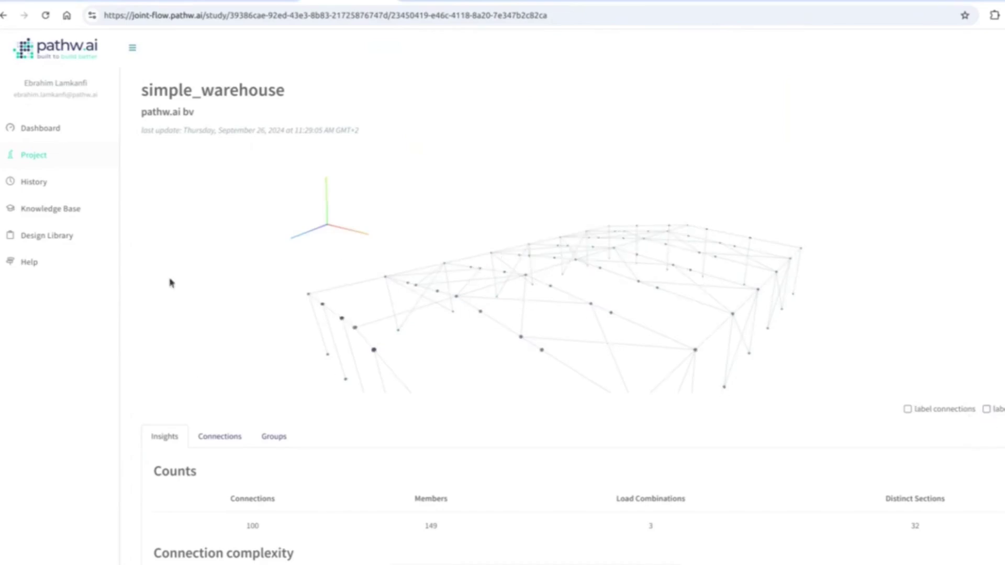
Step: Collapse the side navigation to icons and scroll through the model insights
{"action": "left_click", "coordinate": [133, 49]}
{"action": "scroll", "coordinate": [54, 480], "scroll_direction": "down", "scroll_amount": 3}
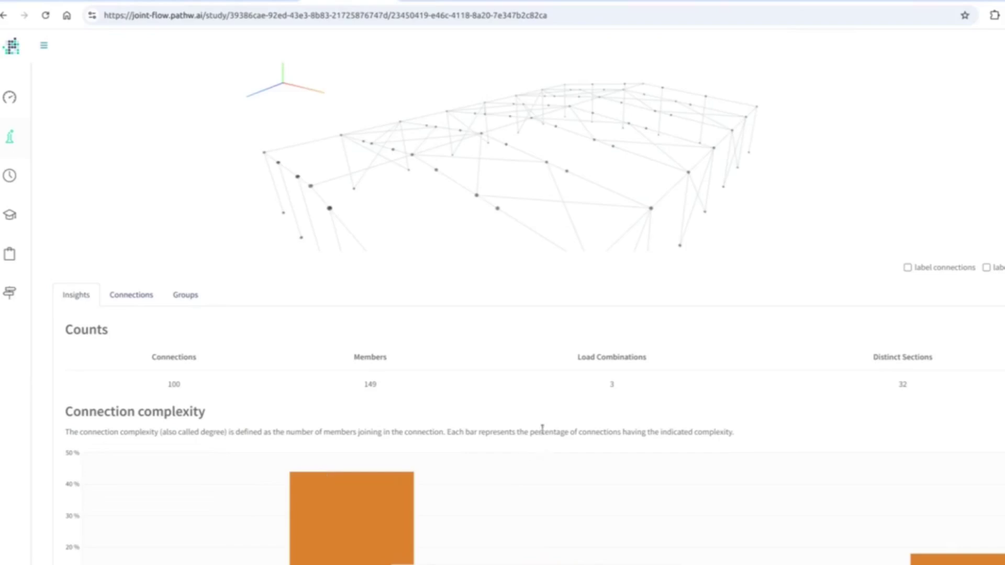
{"action": "scroll", "coordinate": [507, 412], "scroll_direction": "down", "scroll_amount": 1}
{"action": "scroll", "coordinate": [507, 412], "scroll_direction": "up", "scroll_amount": 2}
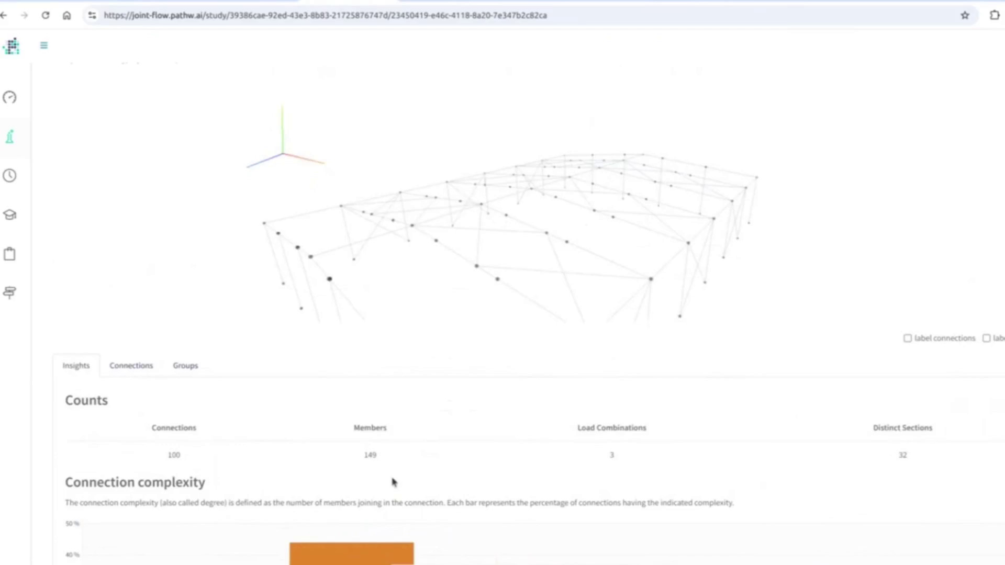
{"action": "scroll", "coordinate": [394, 480], "scroll_direction": "down", "scroll_amount": 1}
{"action": "scroll", "coordinate": [286, 467], "scroll_direction": "up", "scroll_amount": 1}
Step: Switch to the demo_1 project and orbit its 3D structure
{"action": "left_click", "coordinate": [445, 2]}
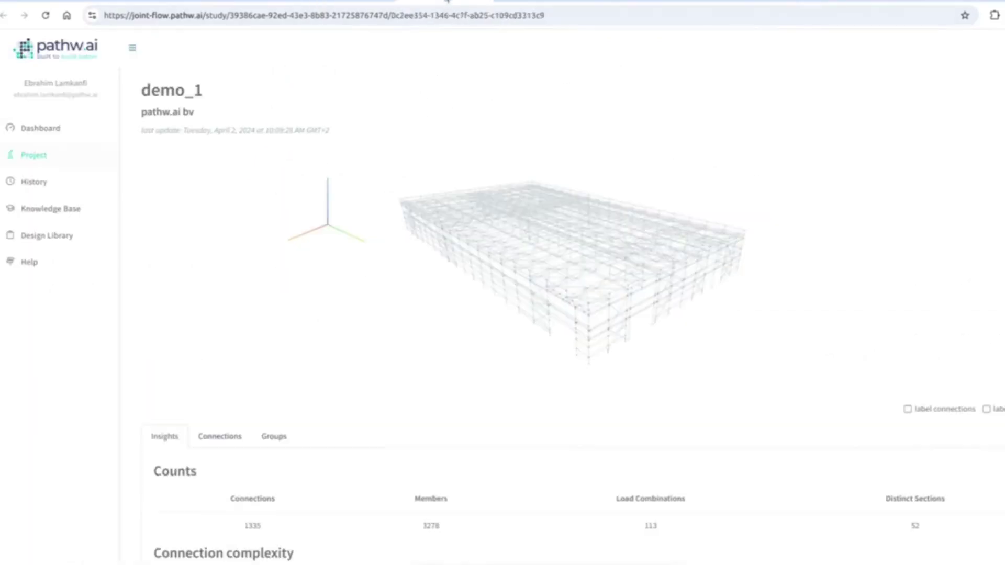
{"action": "scroll", "coordinate": [573, 293], "scroll_direction": "up", "scroll_amount": 5}
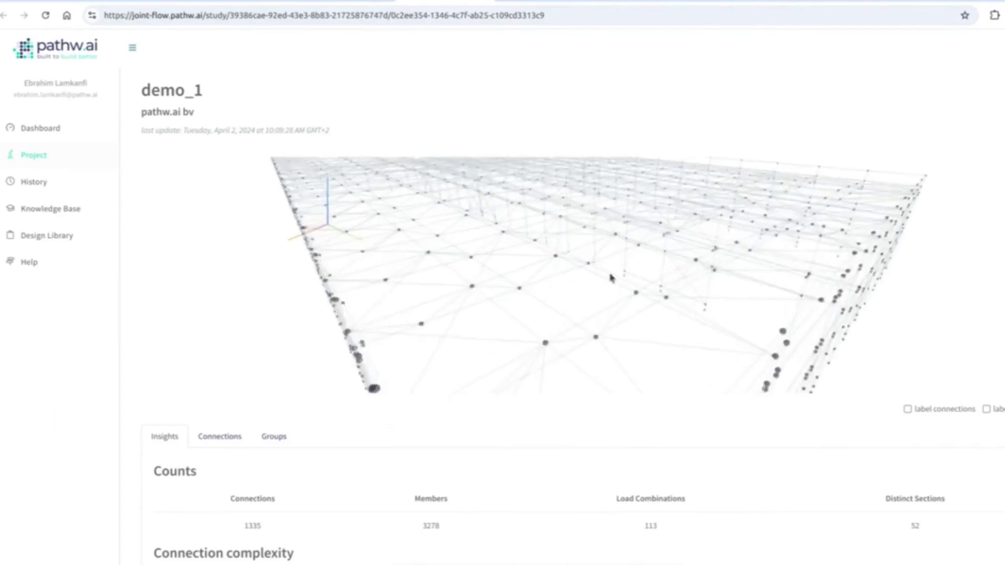
{"action": "left_click_drag", "start_coordinate": [469, 270], "coordinate": [592, 337]}
Step: Read the Connection complexity bars, with degree 4 at about 31% and degree 6 at about 18%
{"action": "scroll", "coordinate": [131, 519], "scroll_direction": "down", "scroll_amount": 1}
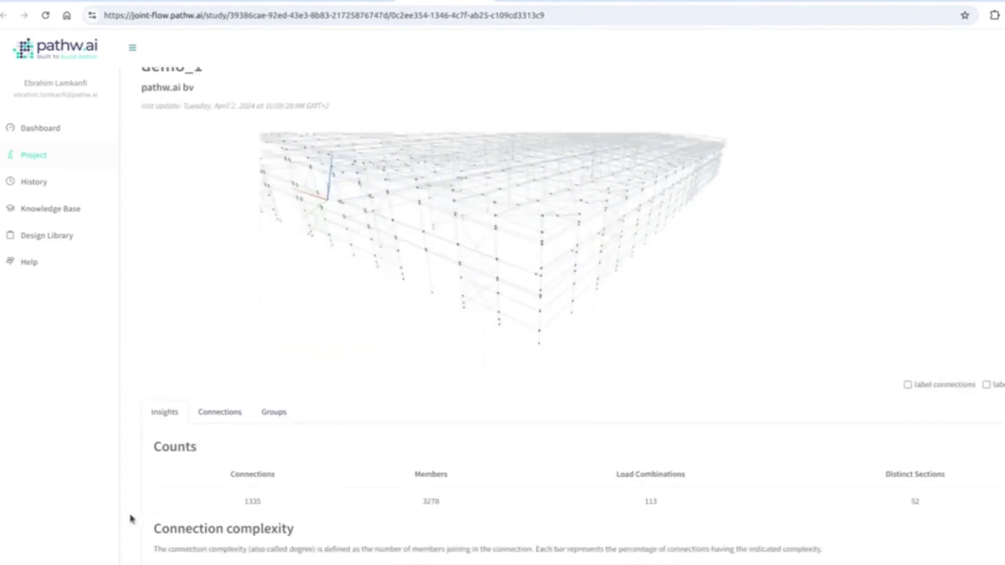
{"action": "scroll", "coordinate": [131, 518], "scroll_direction": "down", "scroll_amount": 2}
{"action": "scroll", "coordinate": [128, 314], "scroll_direction": "down", "scroll_amount": 3}
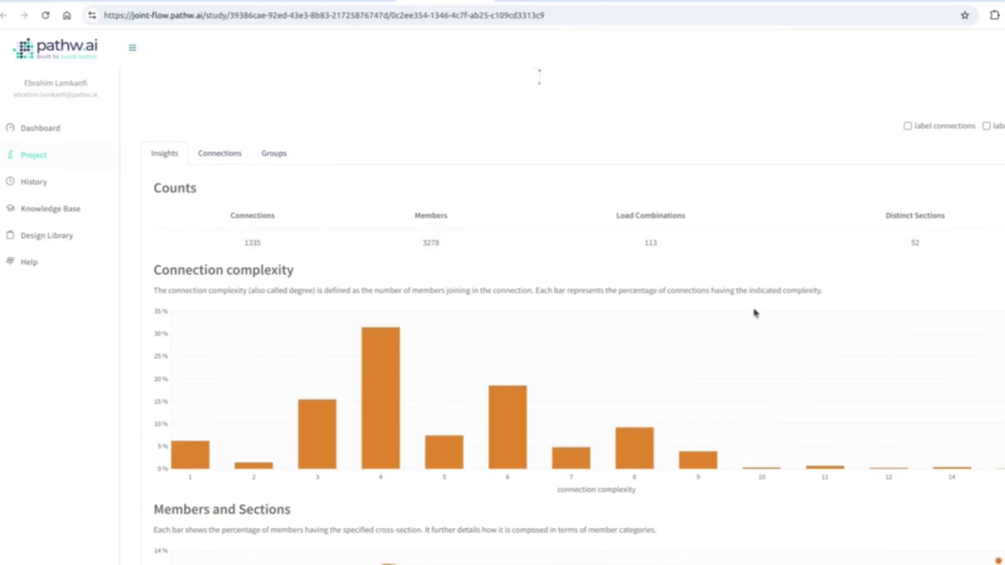
{"action": "scroll", "coordinate": [558, 362], "scroll_direction": "down", "scroll_amount": 1}
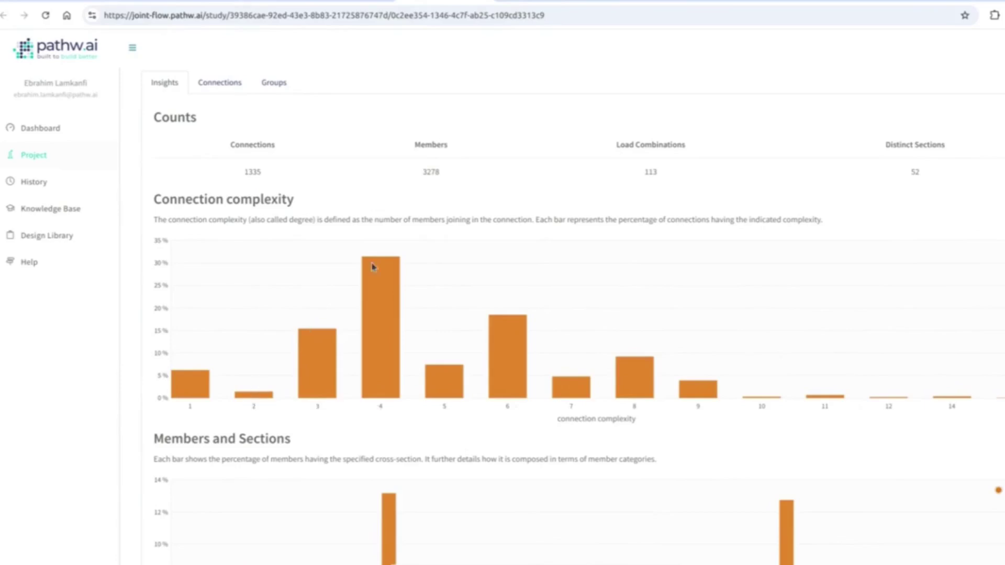
{"action": "mouse_move", "coordinate": [191, 388]}
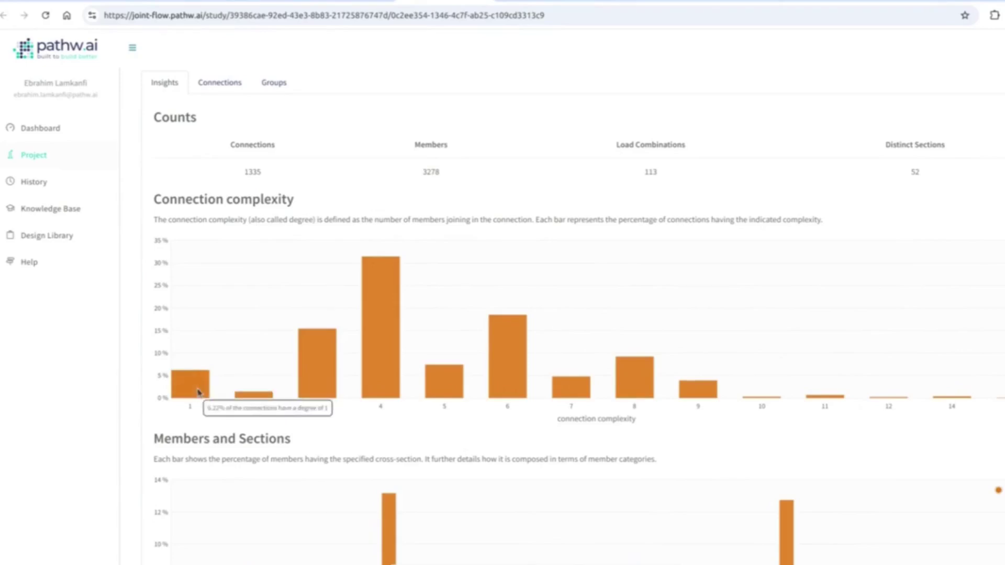
{"action": "mouse_move", "coordinate": [249, 402]}
{"action": "mouse_move", "coordinate": [308, 385]}
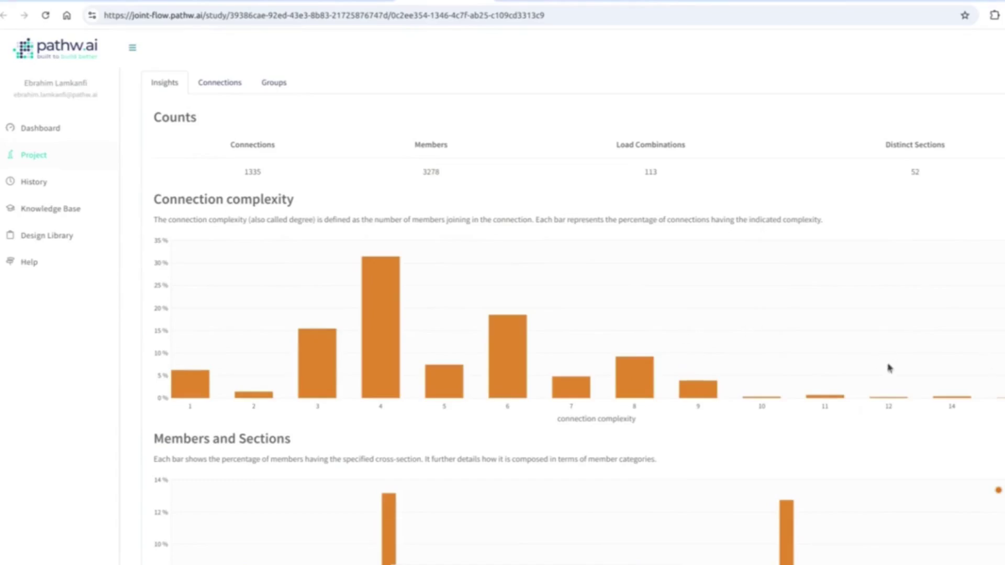
{"action": "scroll", "coordinate": [888, 368], "scroll_direction": "down", "scroll_amount": 4}
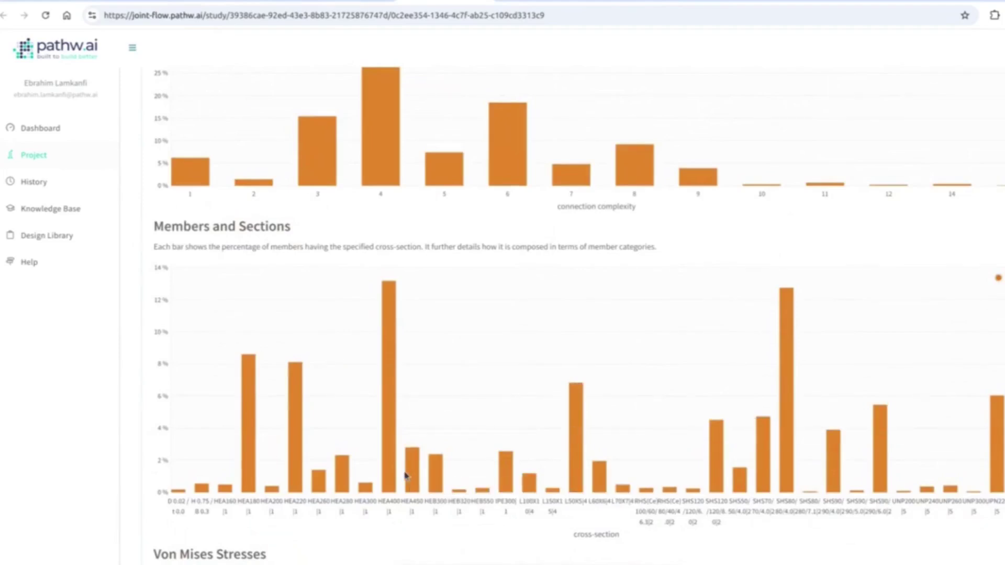
{"action": "scroll", "coordinate": [406, 475], "scroll_direction": "down", "scroll_amount": 8}
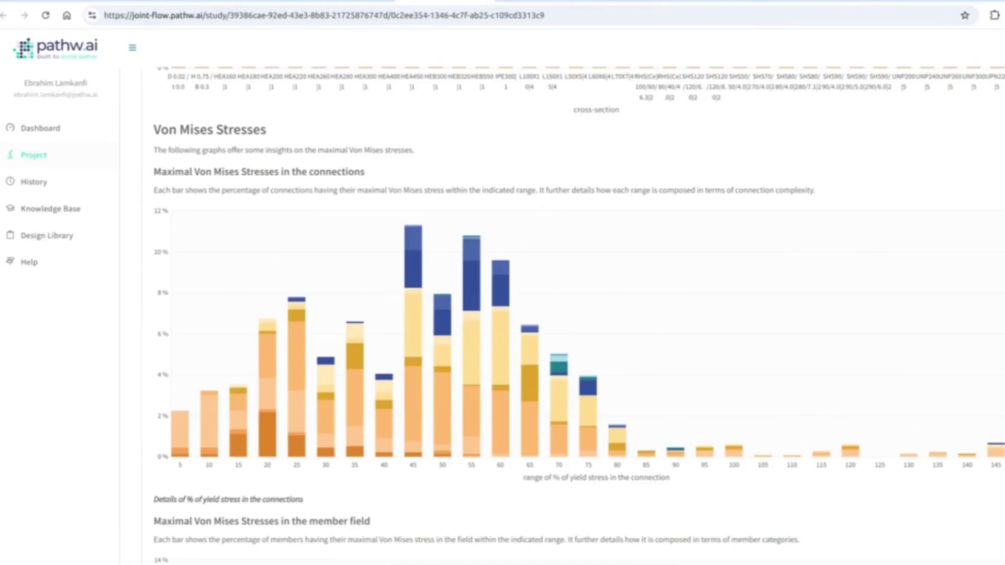
{"action": "mouse_move", "coordinate": [997, 451]}
{"action": "scroll", "coordinate": [856, 441], "scroll_direction": "down", "scroll_amount": 5}
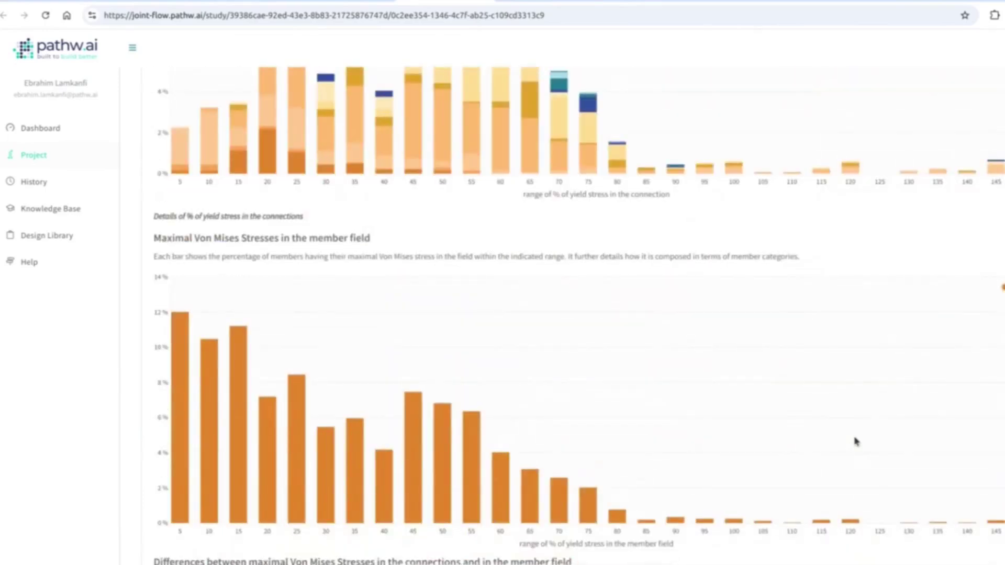
{"action": "scroll", "coordinate": [856, 441], "scroll_direction": "down", "scroll_amount": 6}
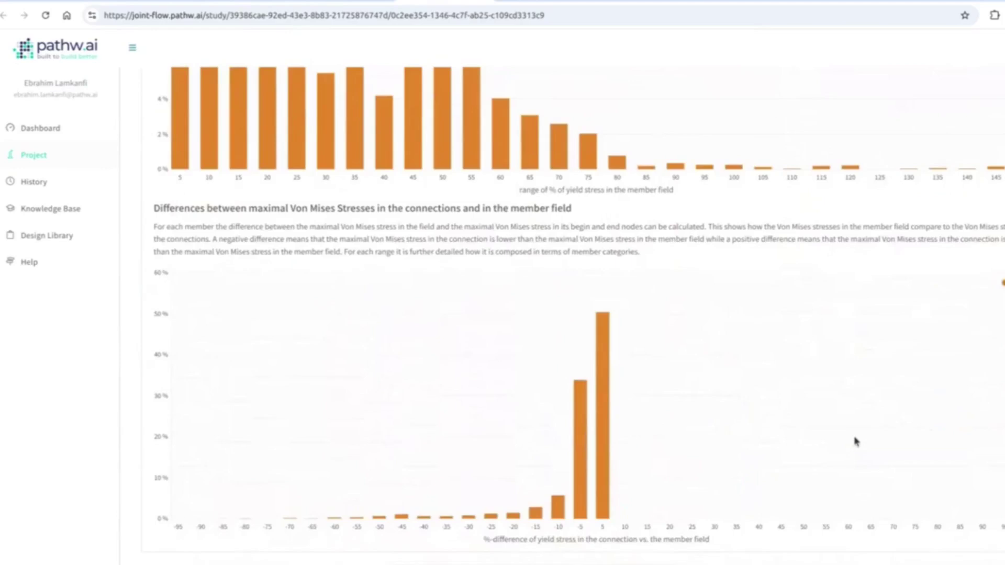
{"action": "scroll", "coordinate": [857, 442], "scroll_direction": "up", "scroll_amount": 15}
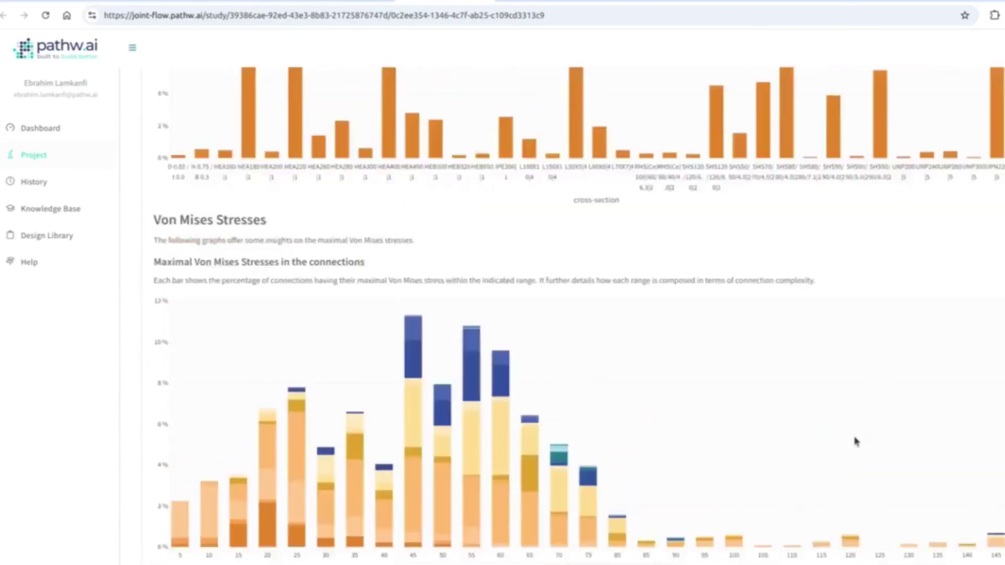
{"action": "scroll", "coordinate": [856, 442], "scroll_direction": "up", "scroll_amount": 8}
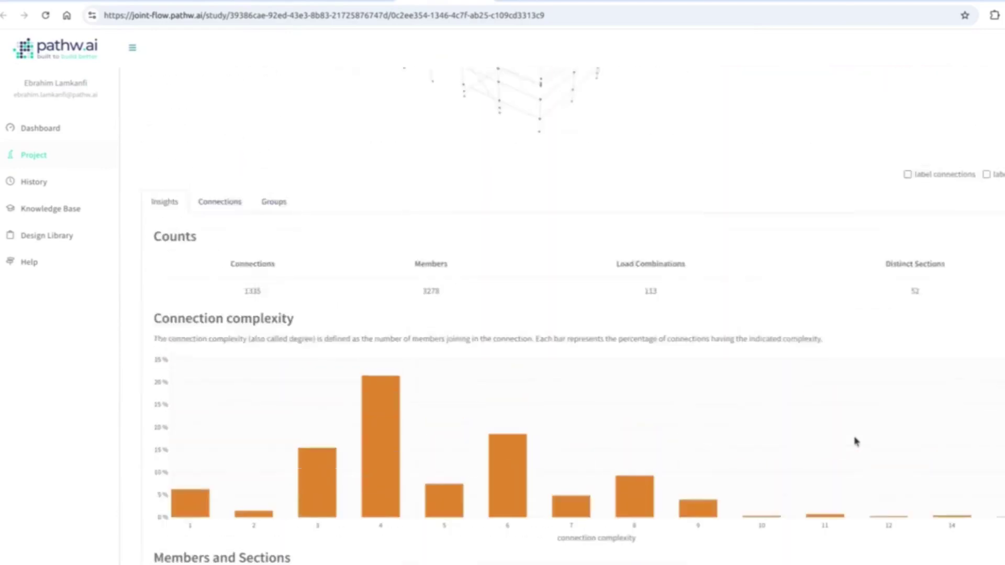
{"action": "scroll", "coordinate": [856, 442], "scroll_direction": "up", "scroll_amount": 5}
{"action": "left_click_drag", "start_coordinate": [678, 262], "coordinate": [642, 254]}
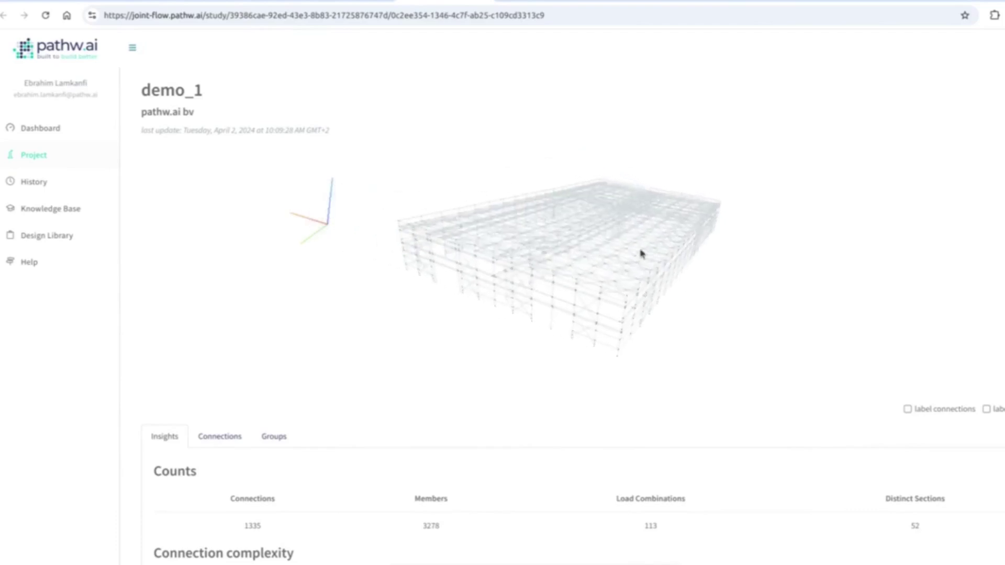
Step: Open demo_1's connection groupings and run a new grouping analysis
{"action": "left_click", "coordinate": [281, 440]}
{"action": "left_click_drag", "start_coordinate": [672, 260], "coordinate": [552, 231]}
{"action": "left_click_drag", "start_coordinate": [604, 319], "coordinate": [655, 319]}
{"action": "scroll", "coordinate": [517, 361], "scroll_direction": "up", "scroll_amount": 4}
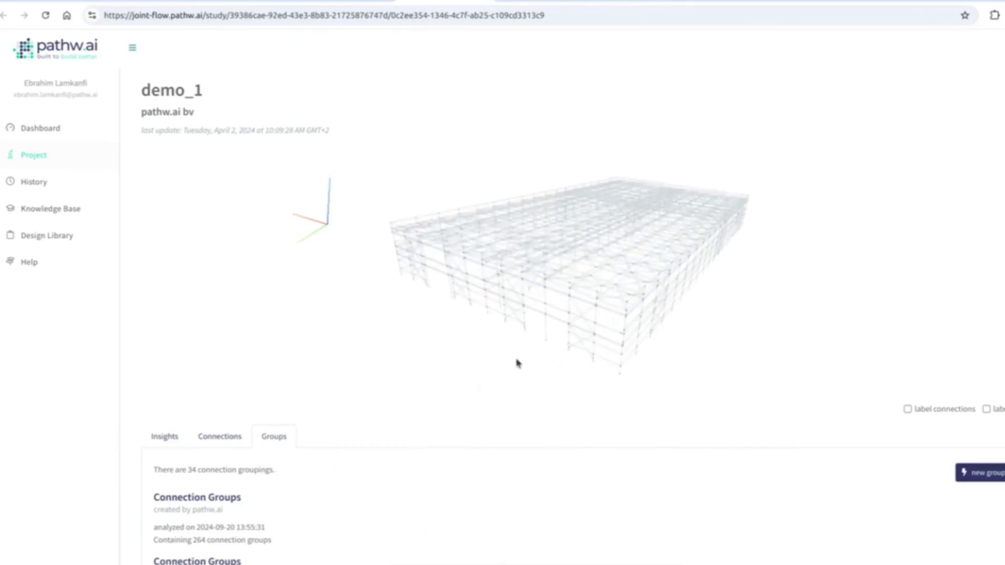
{"action": "scroll", "coordinate": [283, 443], "scroll_direction": "down", "scroll_amount": 1}
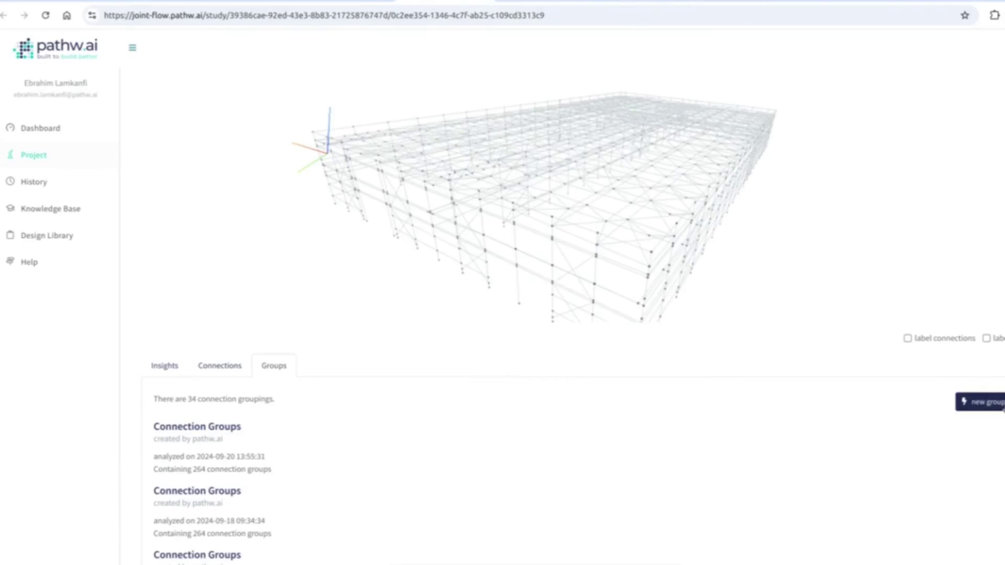
{"action": "left_click", "coordinate": [985, 403]}
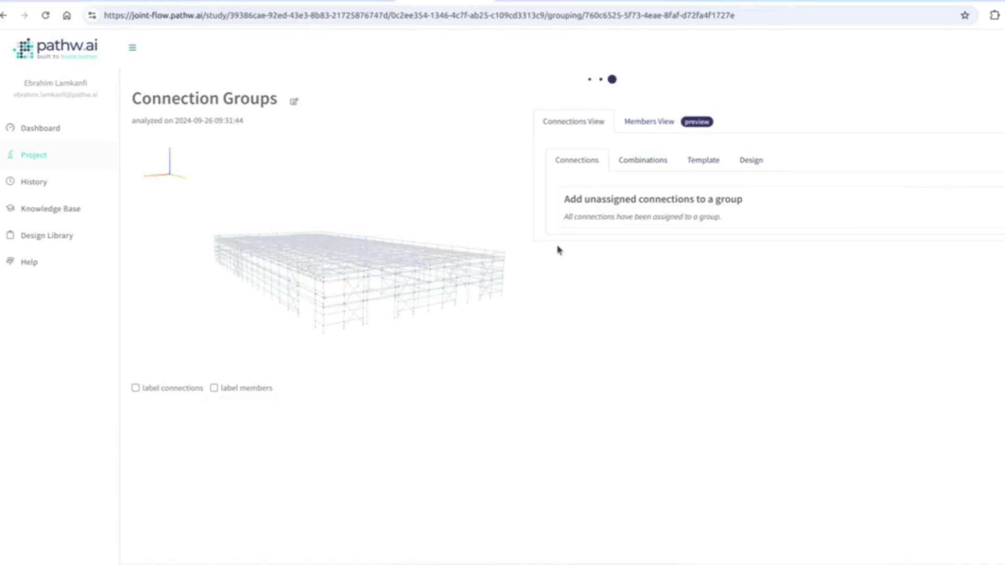
Step: Show group N893, then switch to 'topology of connection N359' with its 59 connections
{"action": "left_click_drag", "start_coordinate": [409, 297], "coordinate": [295, 298]}
{"action": "scroll", "coordinate": [361, 293], "scroll_direction": "up", "scroll_amount": 5}
{"action": "left_click", "coordinate": [628, 192]}
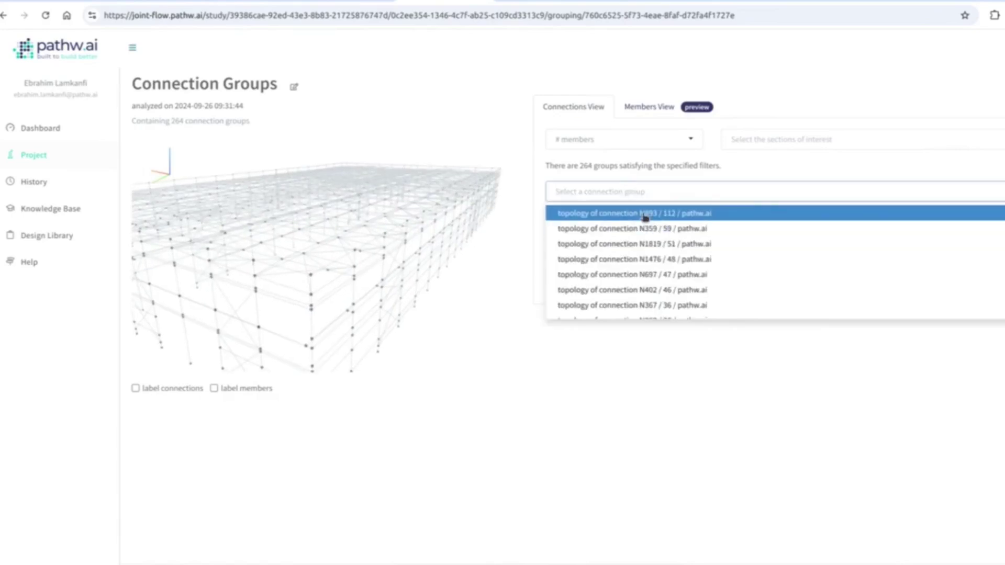
{"action": "left_click", "coordinate": [643, 215]}
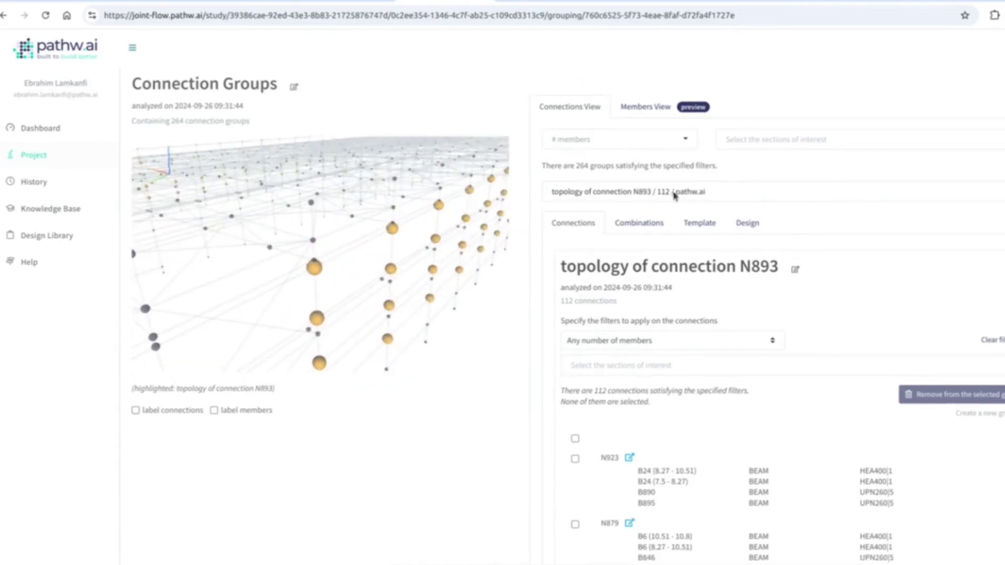
{"action": "left_click", "coordinate": [642, 203]}
{"action": "left_click", "coordinate": [649, 229]}
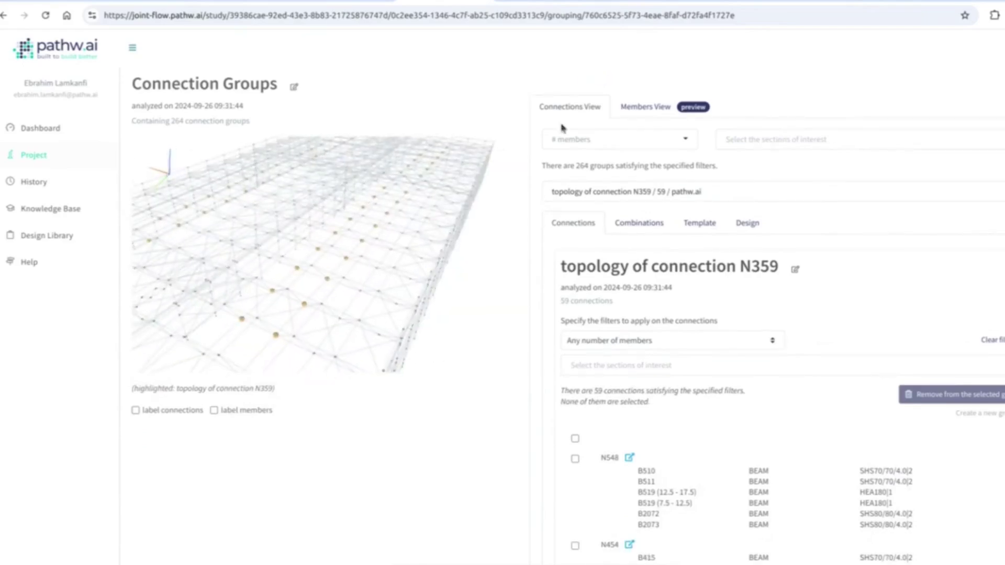
{"action": "scroll", "coordinate": [388, 262], "scroll_direction": "up", "scroll_amount": 3}
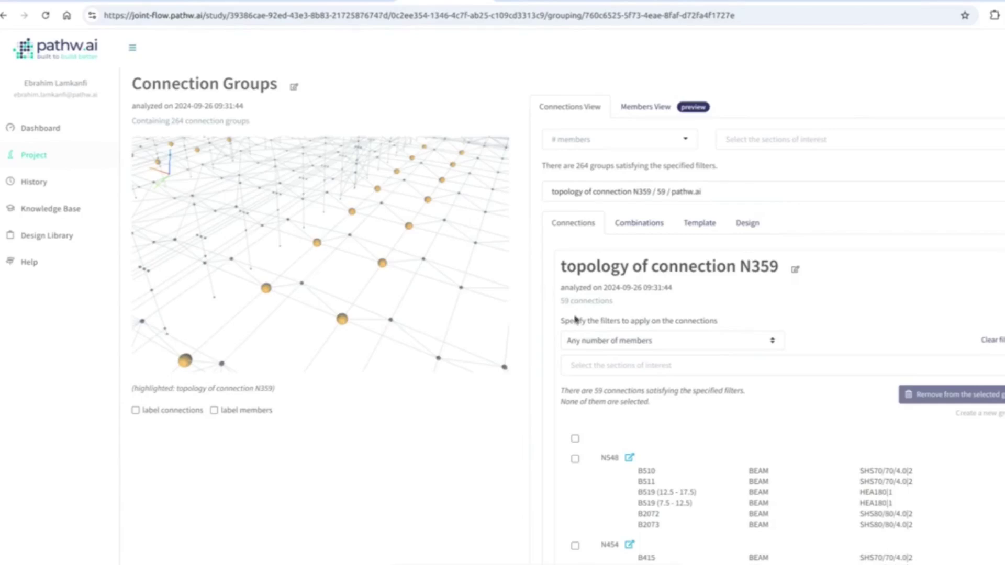
{"action": "scroll", "coordinate": [738, 345], "scroll_direction": "down", "scroll_amount": 1}
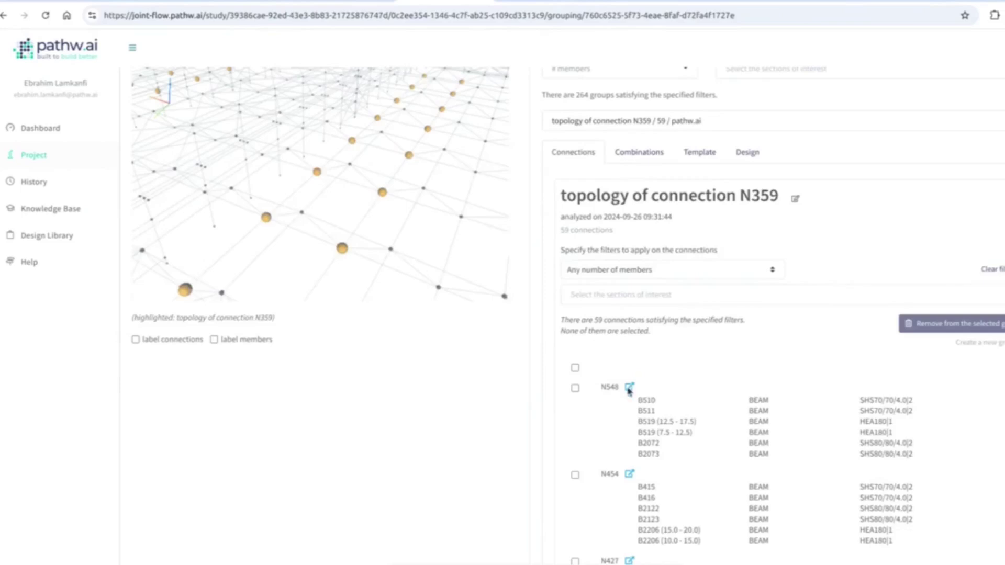
{"action": "left_click", "coordinate": [575, 367]}
{"action": "left_click", "coordinate": [575, 367]}
{"action": "left_click", "coordinate": [575, 388]}
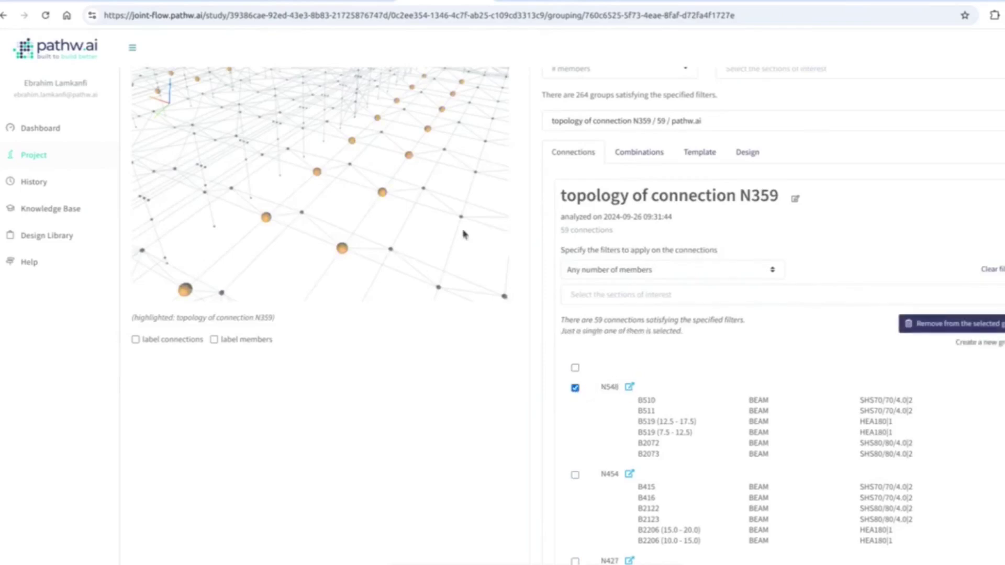
{"action": "scroll", "coordinate": [416, 191], "scroll_direction": "down", "scroll_amount": 5}
{"action": "scroll", "coordinate": [352, 191], "scroll_direction": "up", "scroll_amount": 5}
{"action": "left_click", "coordinate": [575, 388]}
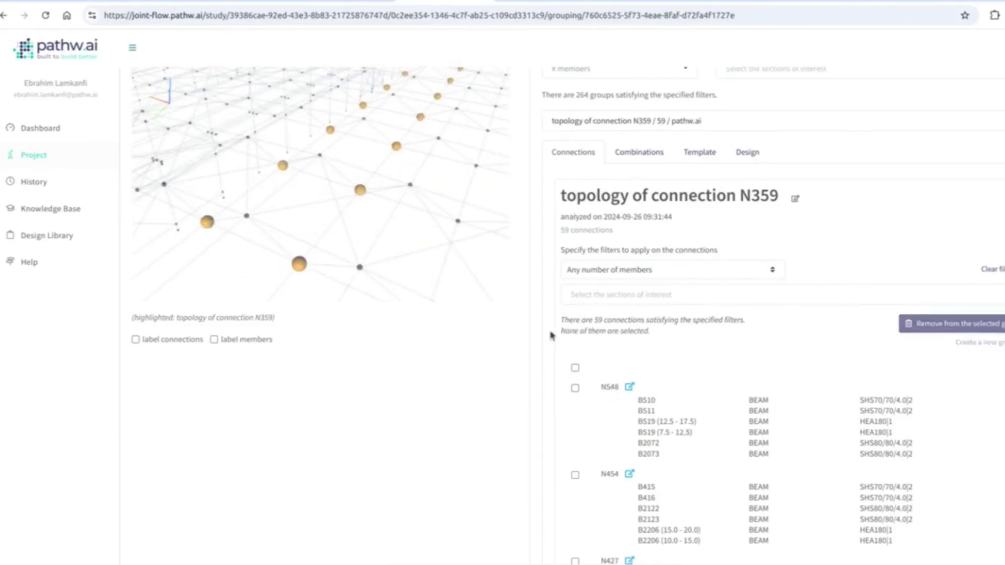
{"action": "scroll", "coordinate": [530, 478], "scroll_direction": "up", "scroll_amount": 2}
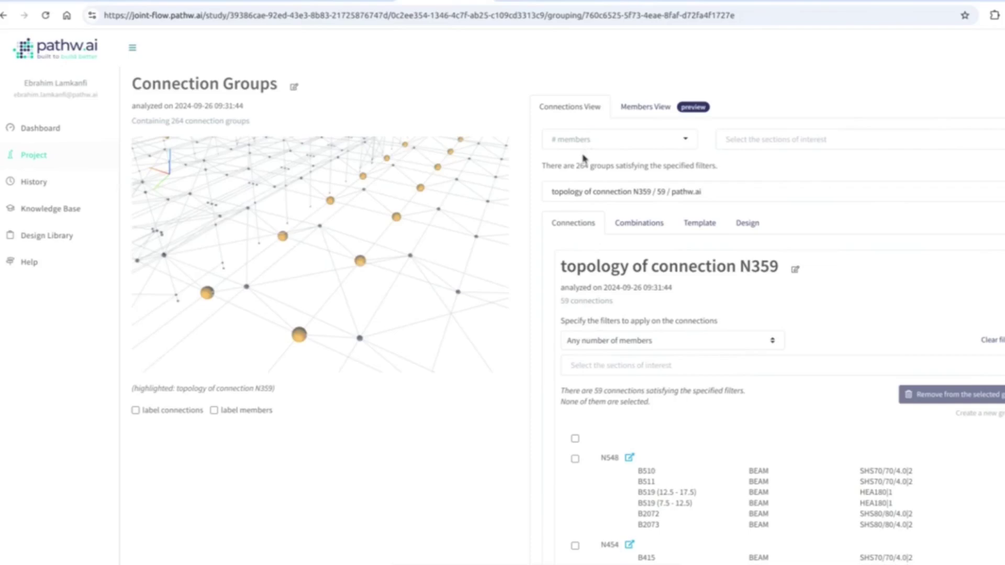
{"action": "scroll", "coordinate": [890, 498], "scroll_direction": "down", "scroll_amount": 4}
{"action": "scroll", "coordinate": [860, 465], "scroll_direction": "up", "scroll_amount": 4}
{"action": "mouse_move", "coordinate": [450, 285]}
{"action": "left_mouse_down"}
{"action": "mouse_move", "coordinate": [478, 292]}
{"action": "mouse_move", "coordinate": [431, 292]}
{"action": "mouse_move", "coordinate": [445, 291]}
{"action": "left_mouse_up"}
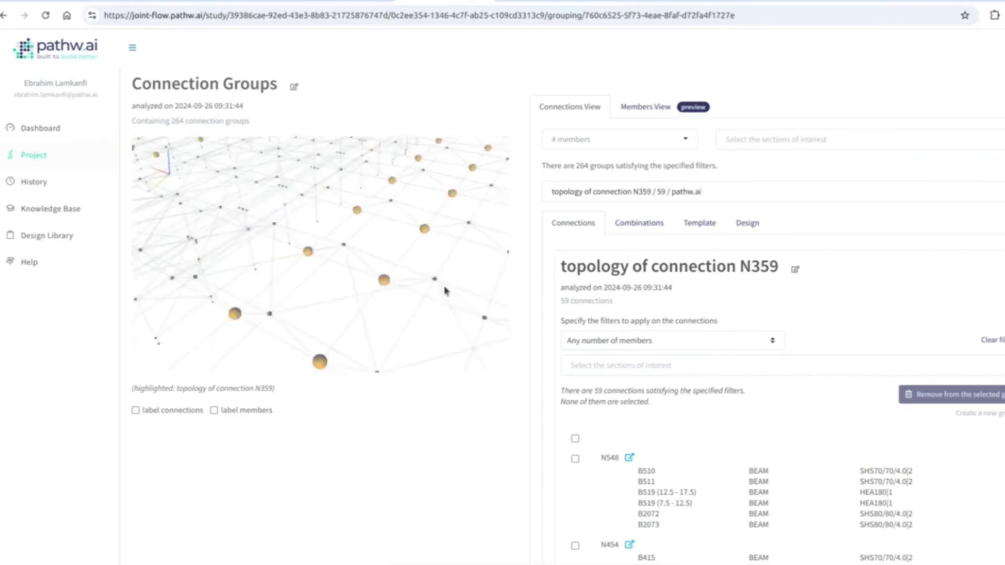
Step: Open the group's Combinations and step through aligned-member combinations 2 to 5, then back to 1
{"action": "left_click", "coordinate": [649, 225]}
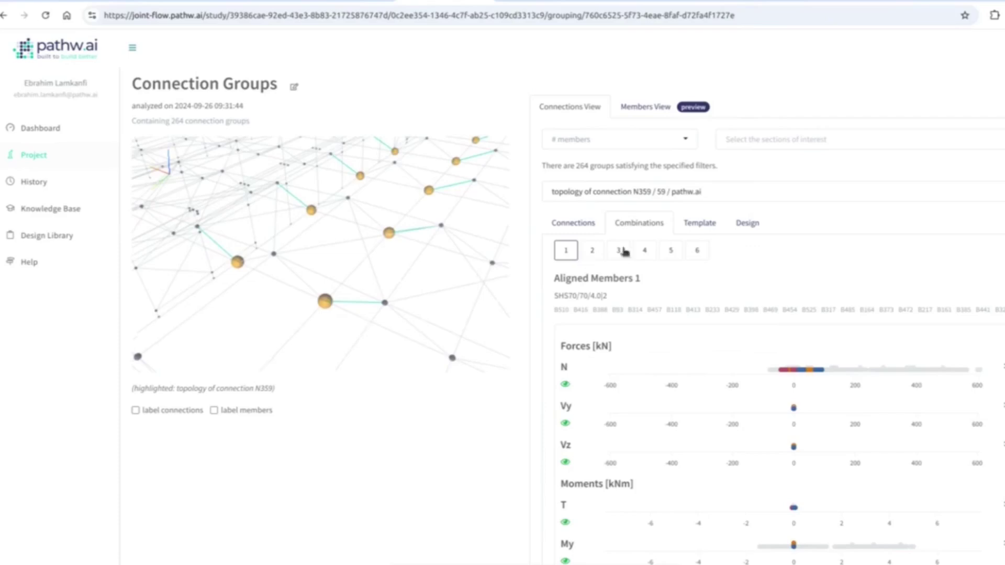
{"action": "left_click", "coordinate": [594, 254]}
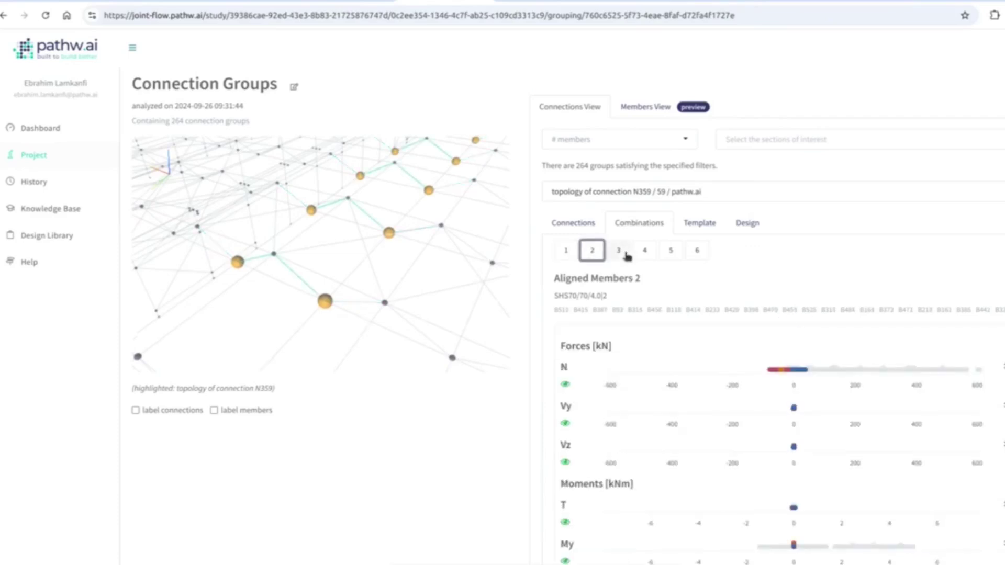
{"action": "left_click", "coordinate": [629, 256]}
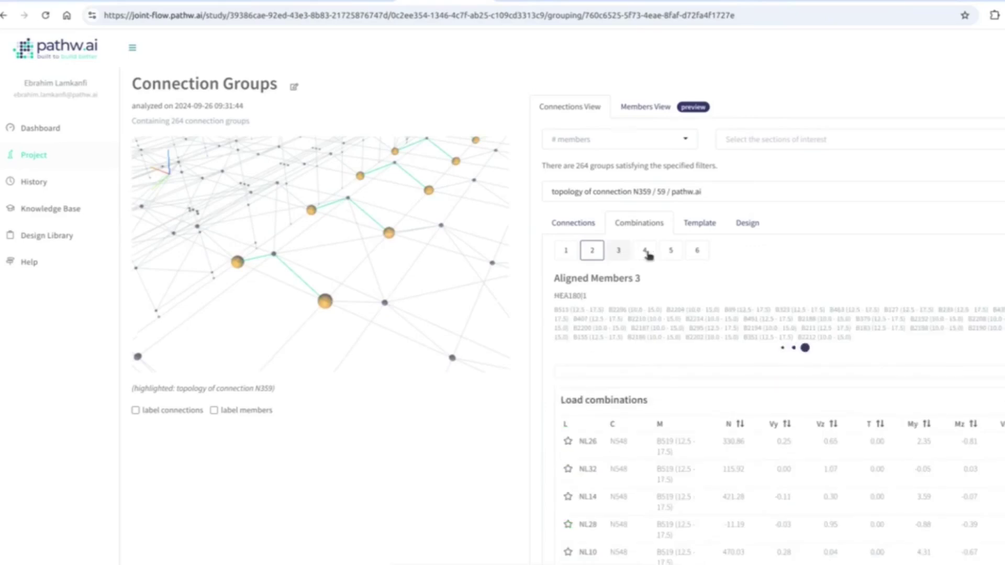
{"action": "left_click", "coordinate": [648, 254]}
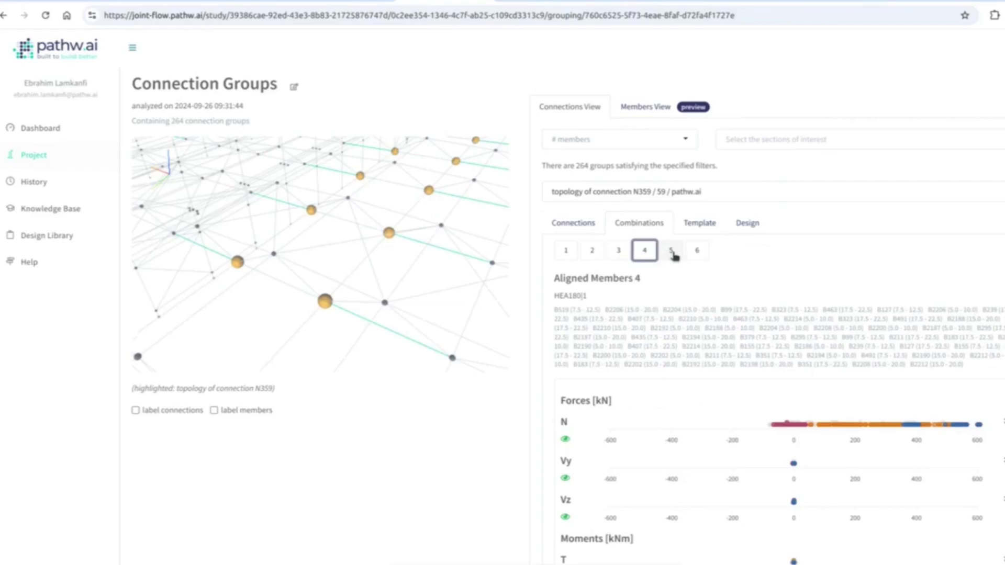
{"action": "left_click", "coordinate": [674, 254]}
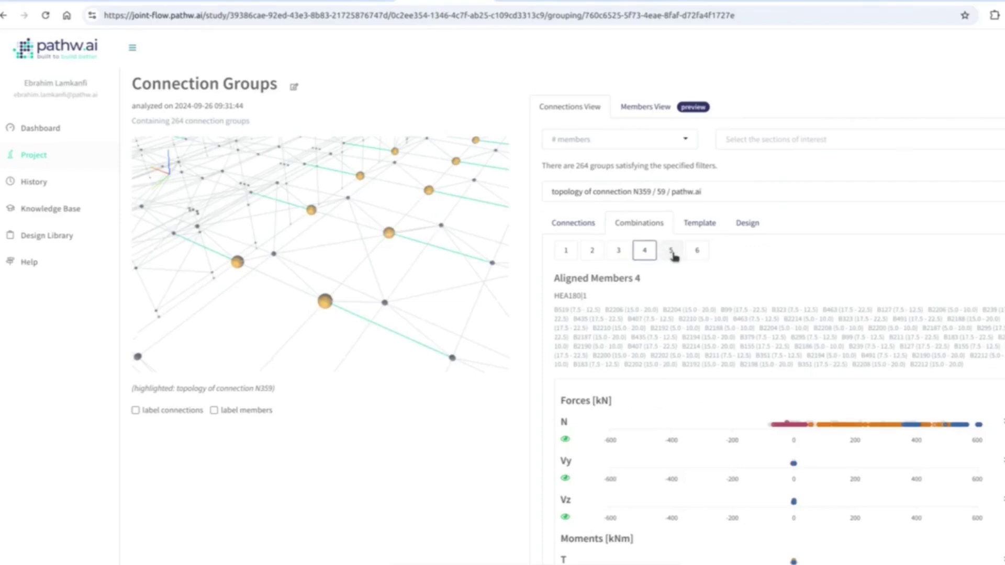
{"action": "left_click", "coordinate": [567, 252]}
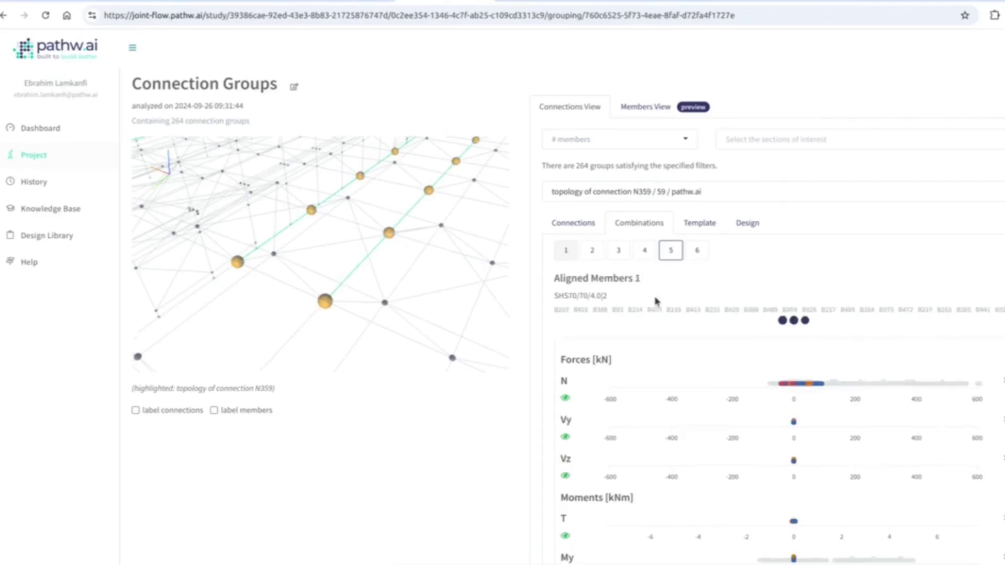
Step: Check the N force chart and load combinations, axial force peaking at 92.13 kN under NL9
{"action": "scroll", "coordinate": [656, 300], "scroll_direction": "down", "scroll_amount": 3}
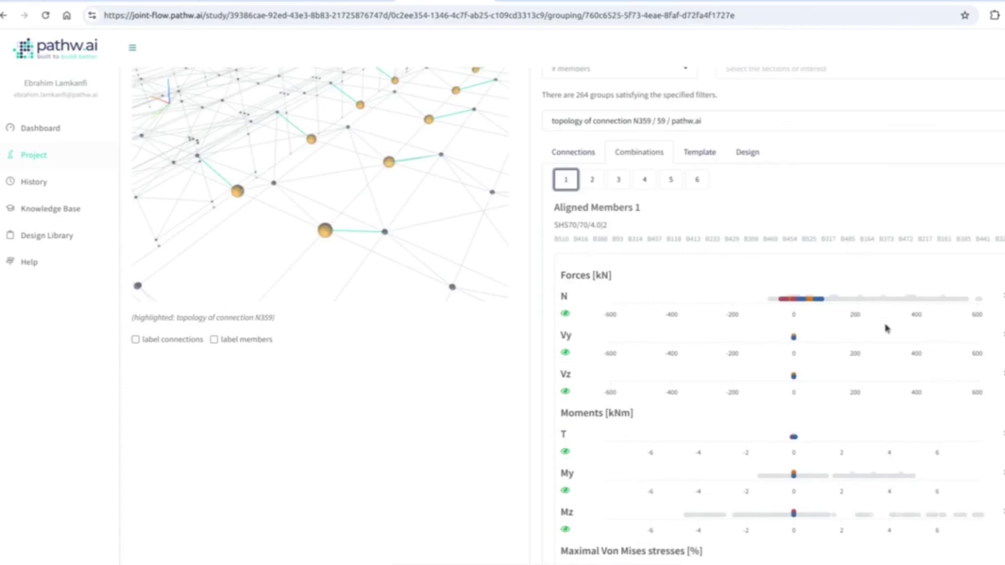
{"action": "mouse_move", "coordinate": [825, 301]}
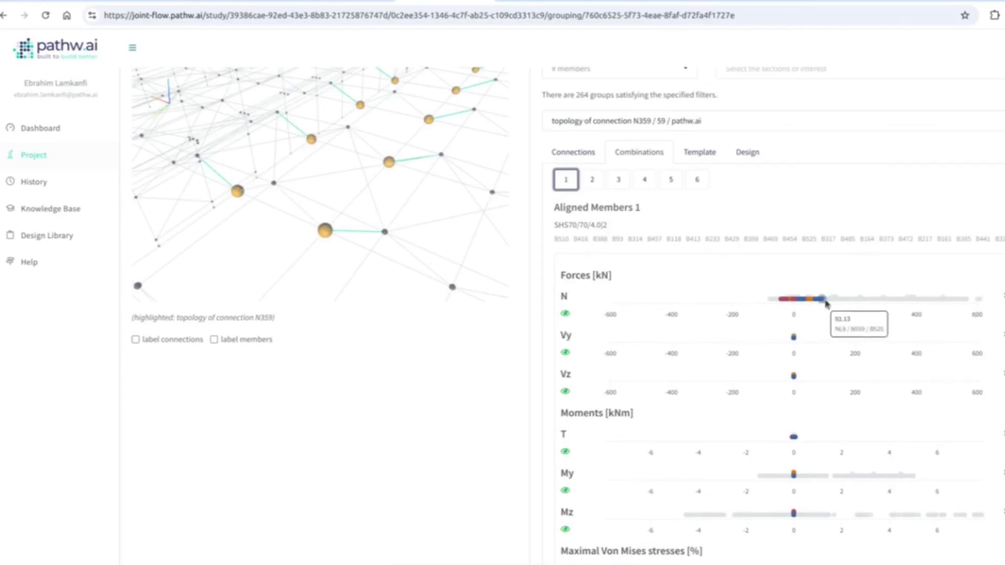
{"action": "mouse_move", "coordinate": [779, 302]}
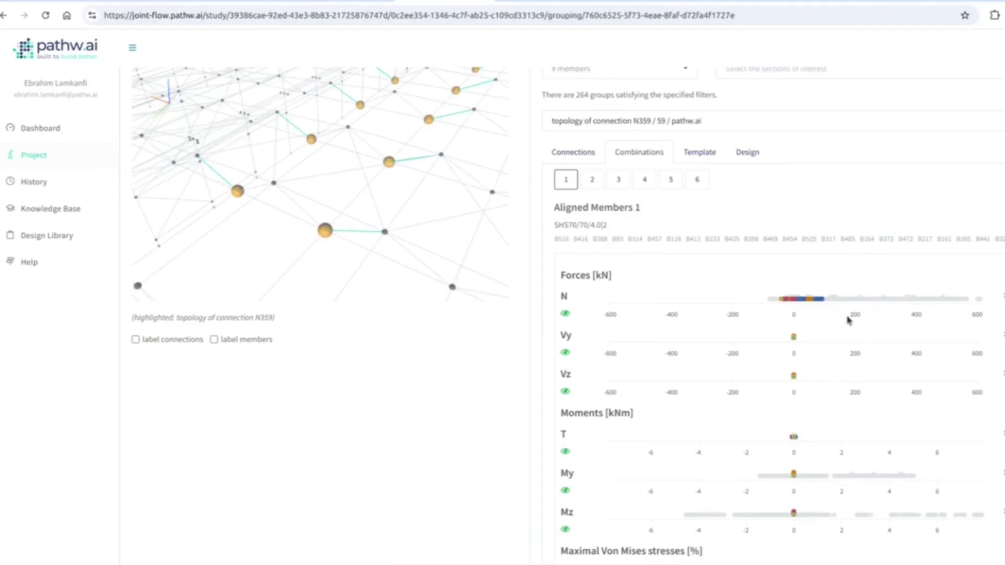
{"action": "scroll", "coordinate": [405, 206], "scroll_direction": "down", "scroll_amount": 5}
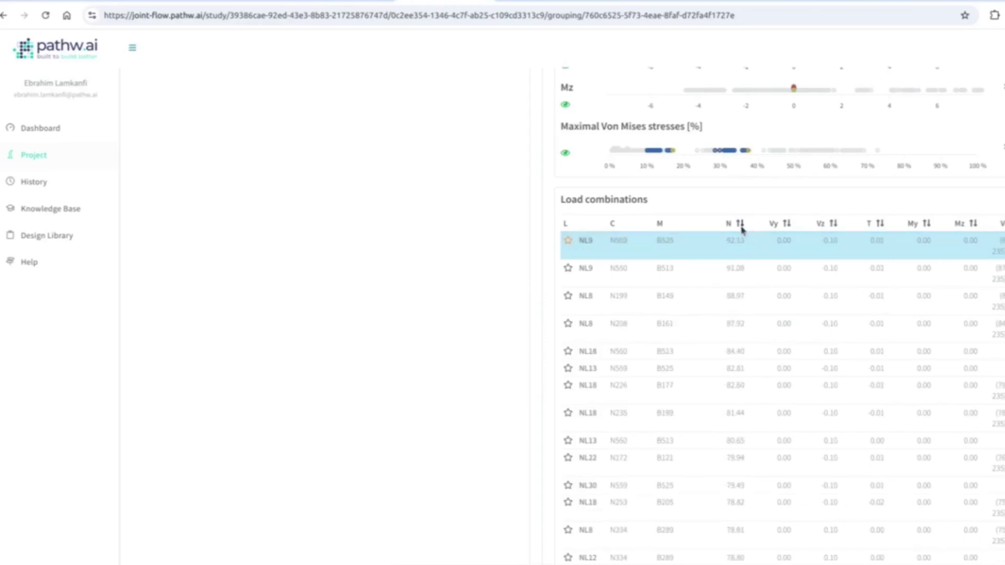
{"action": "scroll", "coordinate": [763, 411], "scroll_direction": "up", "scroll_amount": 5}
{"action": "scroll", "coordinate": [763, 410], "scroll_direction": "up", "scroll_amount": 1}
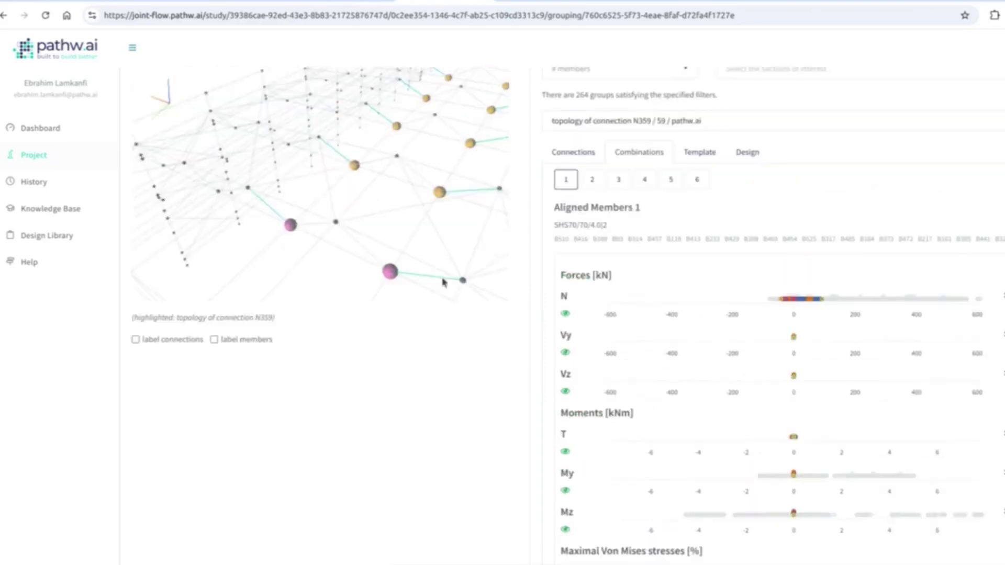
{"action": "left_click_drag", "start_coordinate": [325, 254], "coordinate": [328, 234]}
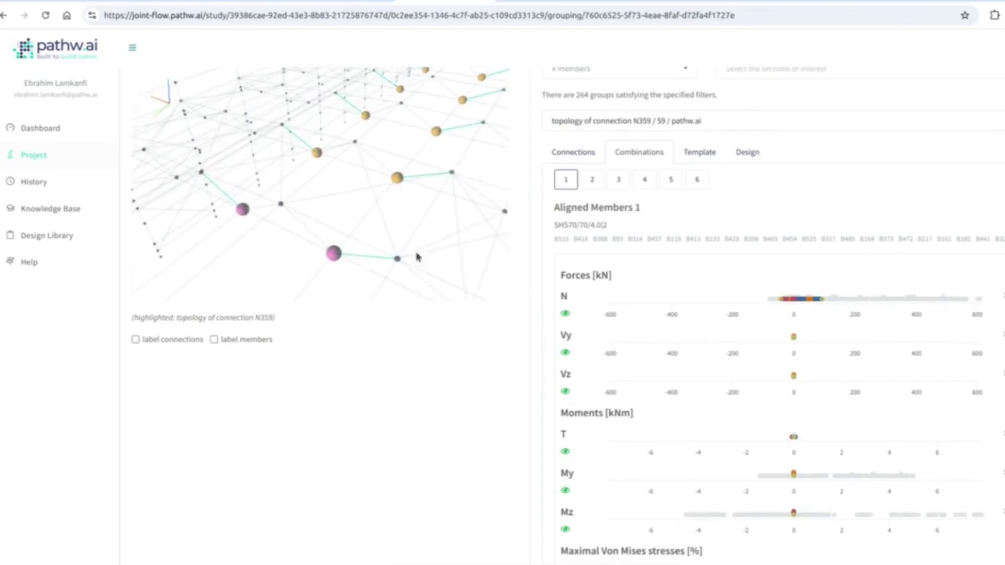
{"action": "left_click", "coordinate": [592, 180]}
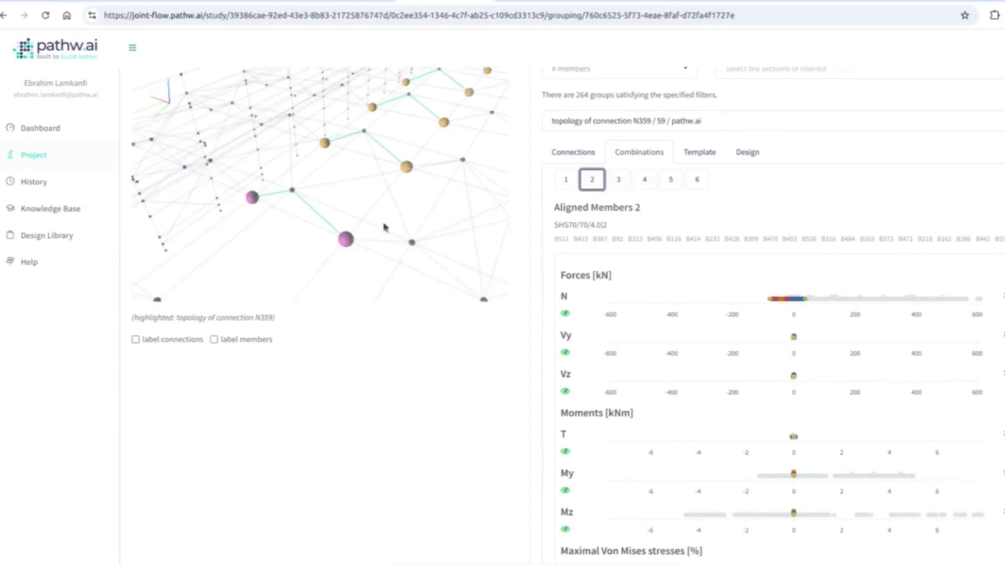
{"action": "left_click", "coordinate": [622, 183]}
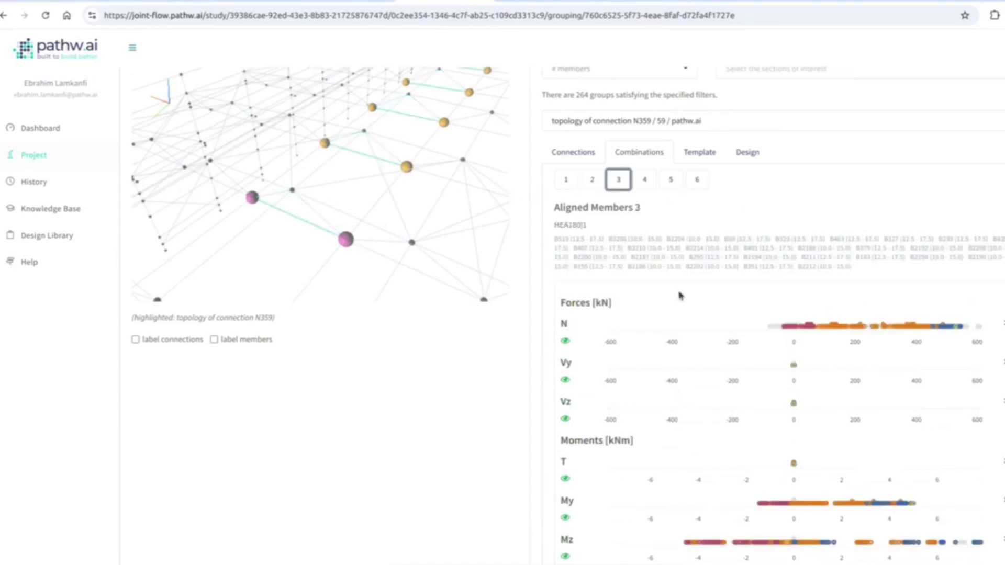
{"action": "scroll", "coordinate": [861, 369], "scroll_direction": "down", "scroll_amount": 1}
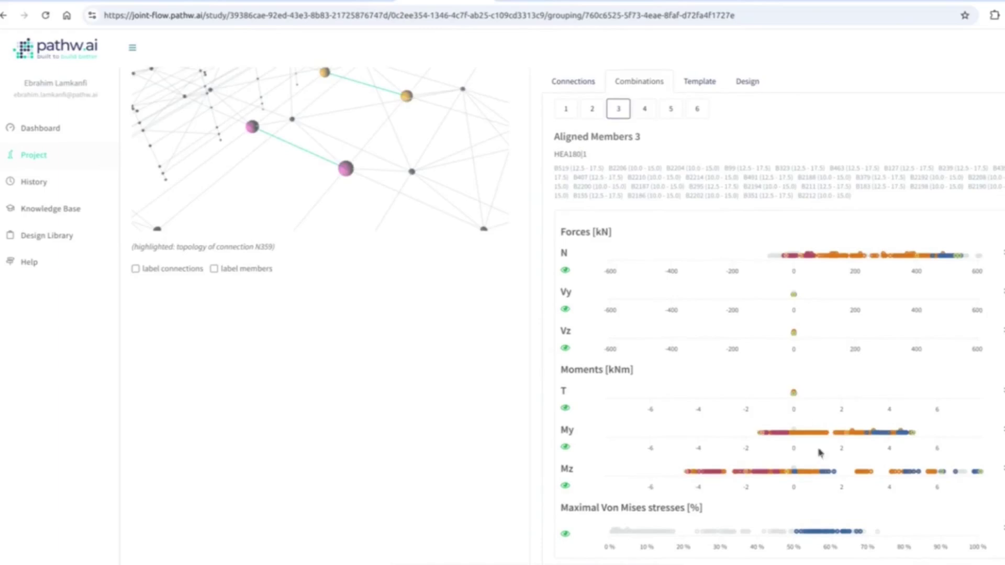
{"action": "mouse_move", "coordinate": [910, 478]}
{"action": "mouse_move", "coordinate": [863, 535]}
{"action": "scroll", "coordinate": [778, 333], "scroll_direction": "up", "scroll_amount": 3}
{"action": "left_click_drag", "start_coordinate": [273, 225], "coordinate": [323, 209]}
{"action": "scroll", "coordinate": [404, 227], "scroll_direction": "down", "scroll_amount": 5}
{"action": "scroll", "coordinate": [422, 229], "scroll_direction": "down", "scroll_amount": 5}
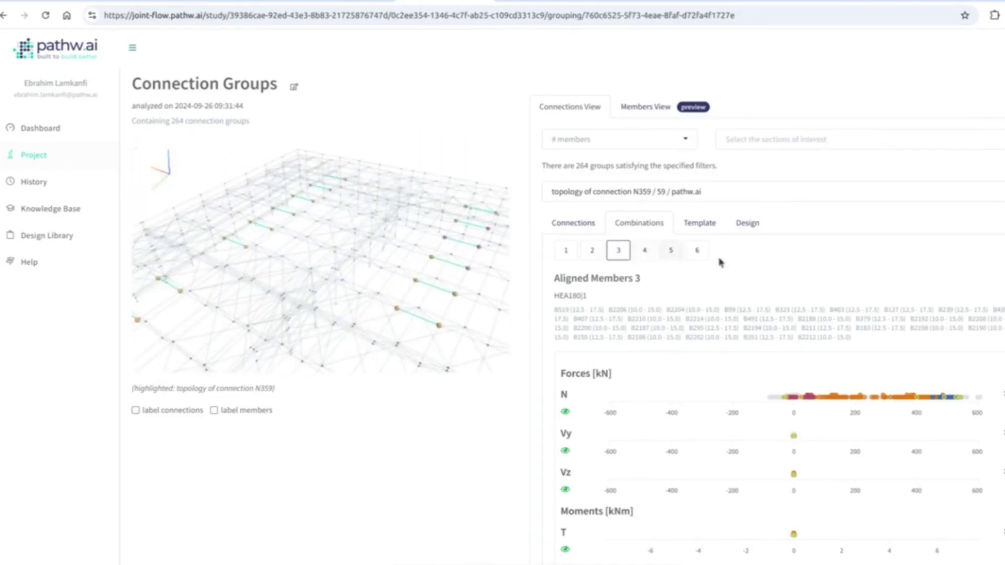
Step: Show the group's connection template for N145 and adjust the 3-D view
{"action": "left_click", "coordinate": [706, 227]}
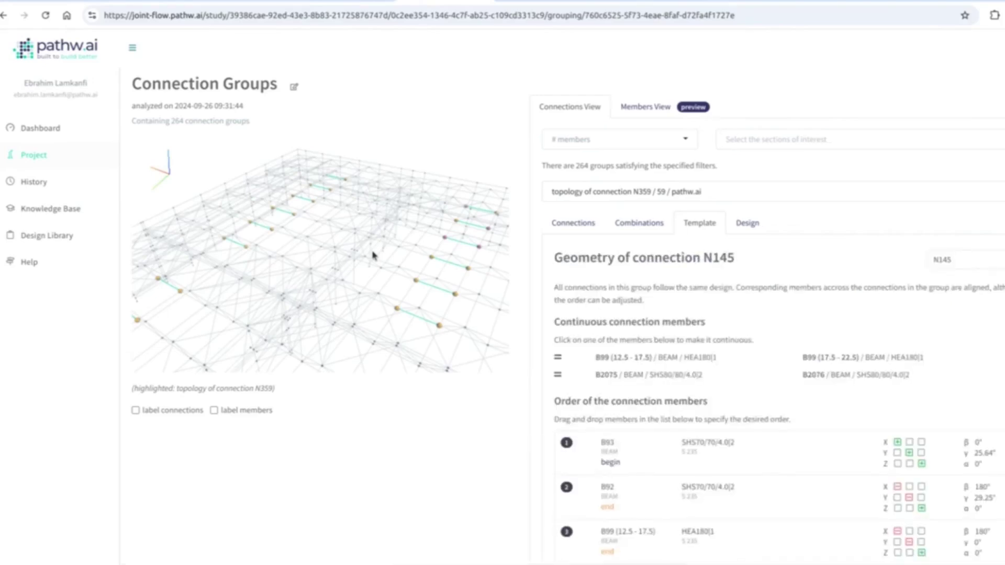
{"action": "scroll", "coordinate": [373, 255], "scroll_direction": "up", "scroll_amount": 5}
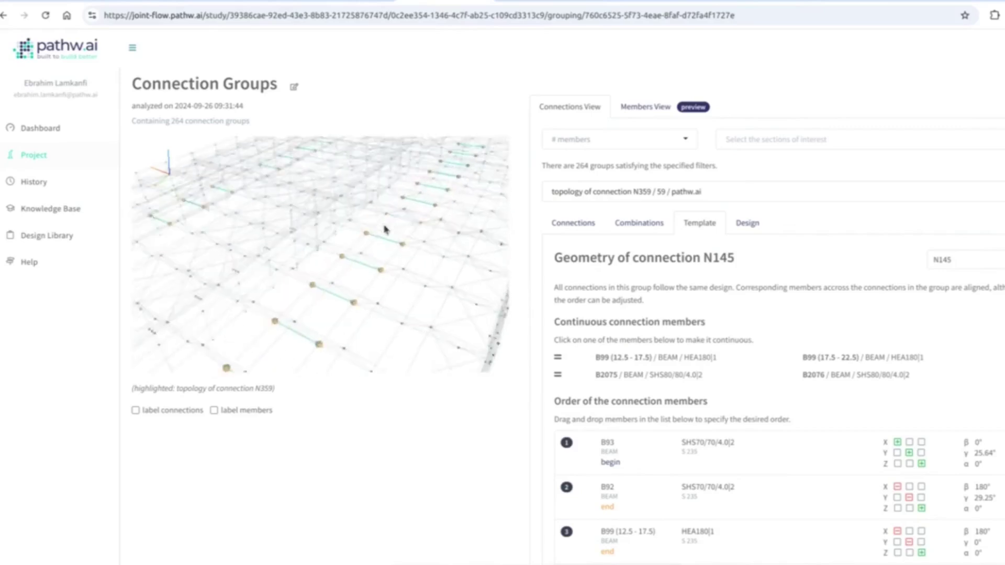
{"action": "left_click_drag", "start_coordinate": [399, 229], "coordinate": [402, 231]}
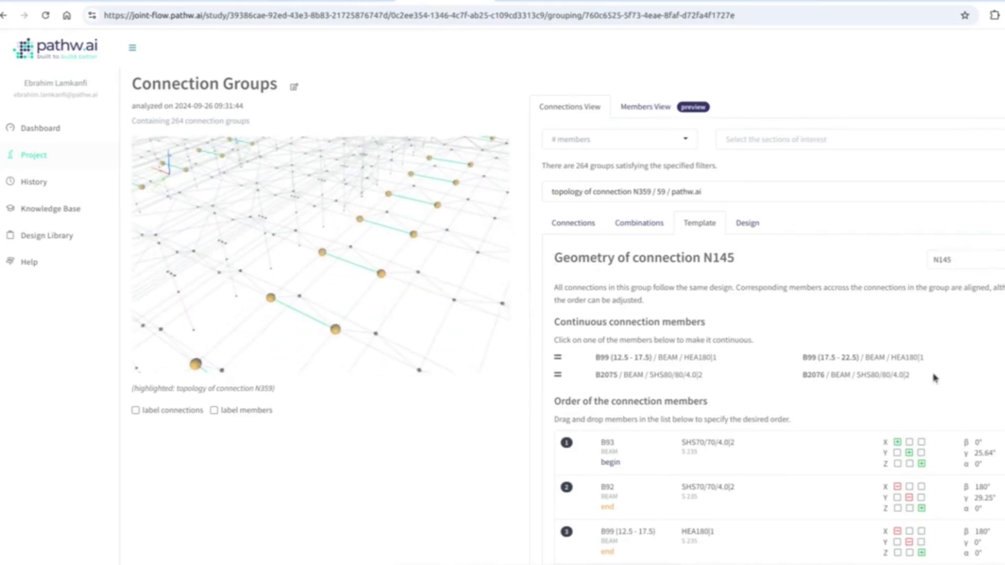
{"action": "scroll", "coordinate": [935, 378], "scroll_direction": "down", "scroll_amount": 1}
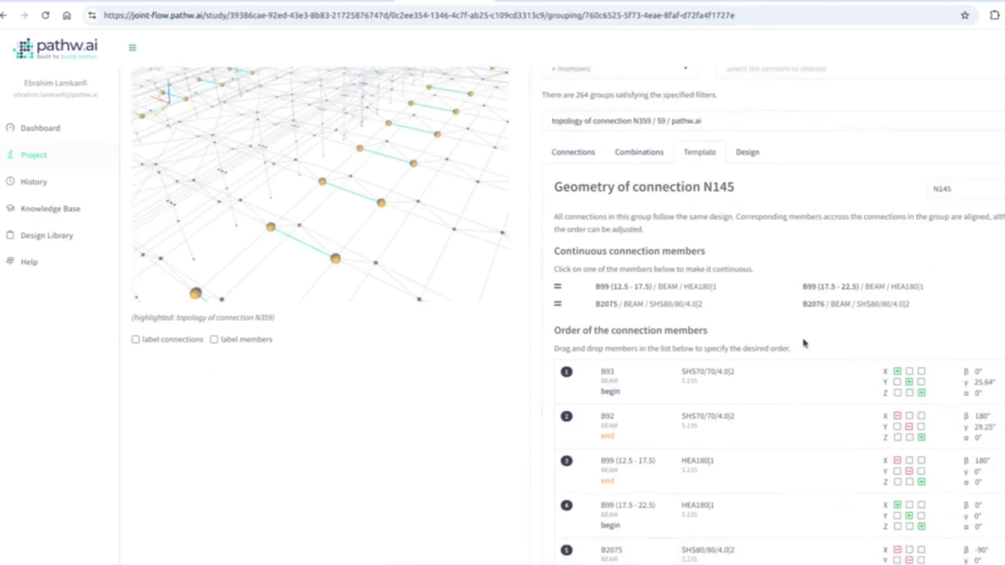
{"action": "scroll", "coordinate": [822, 386], "scroll_direction": "down", "scroll_amount": 1}
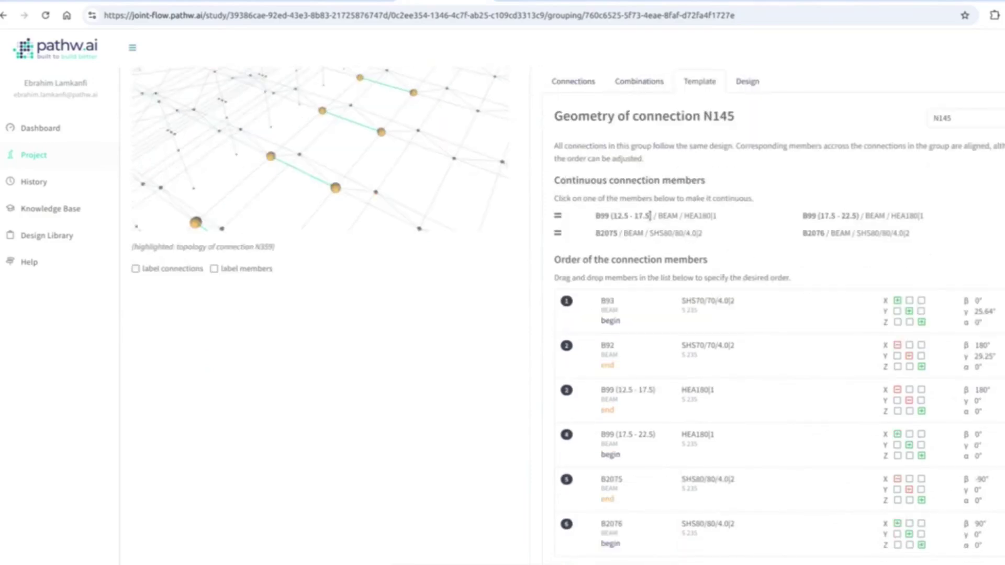
Step: Make member B99 (12.5 - 17.5) continuous, then undo it and rotate the model
{"action": "left_click", "coordinate": [650, 216]}
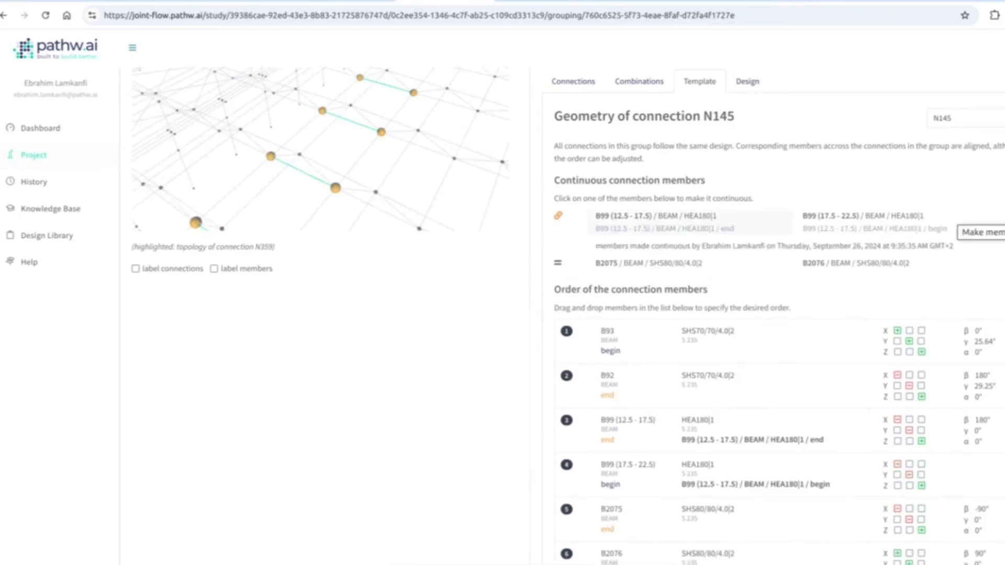
{"action": "left_click", "coordinate": [943, 222]}
{"action": "scroll", "coordinate": [986, 325], "scroll_direction": "down", "scroll_amount": 2}
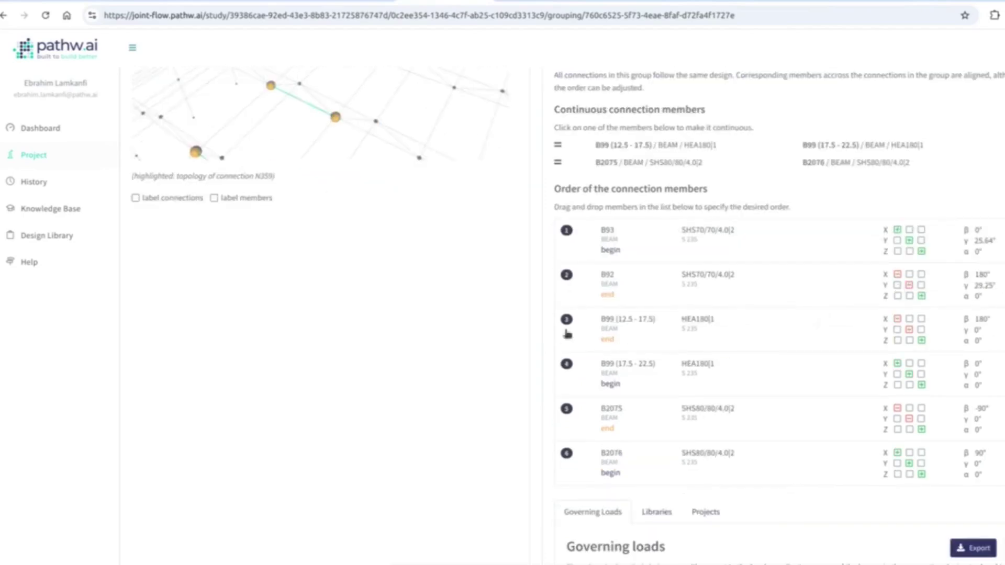
{"action": "left_click_drag", "start_coordinate": [442, 135], "coordinate": [295, 132]}
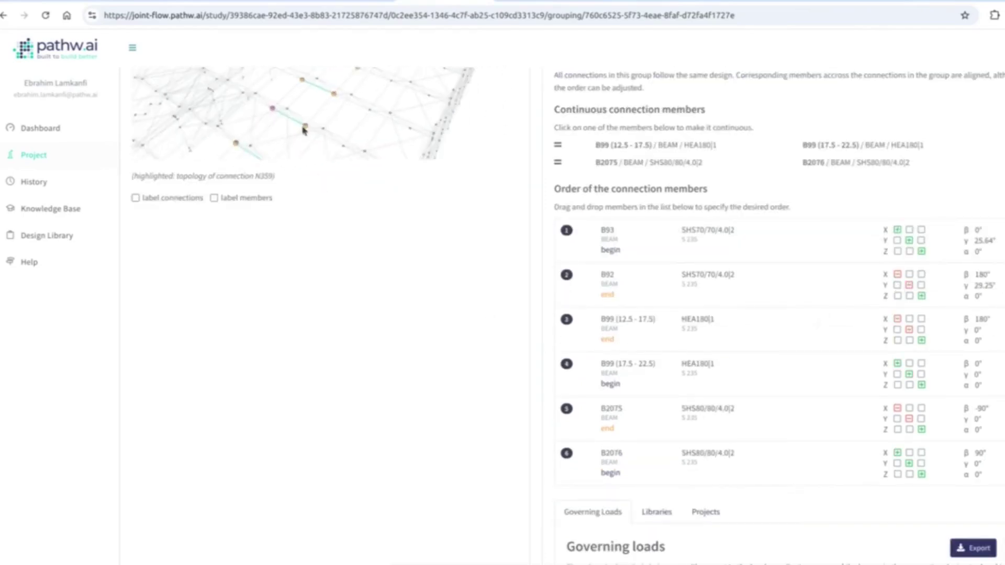
{"action": "scroll", "coordinate": [292, 110], "scroll_direction": "up", "scroll_amount": 5}
{"action": "scroll", "coordinate": [298, 110], "scroll_direction": "up", "scroll_amount": 2}
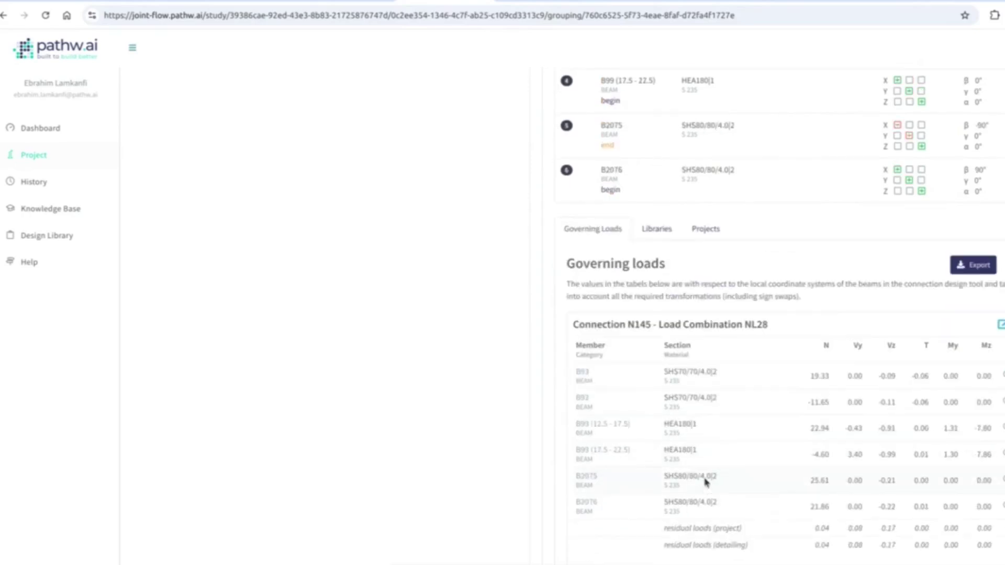
Step: Export the N359 governing loads, including combination NL28, as a 2,969 B CSV file
{"action": "scroll", "coordinate": [717, 434], "scroll_direction": "down", "scroll_amount": 1}
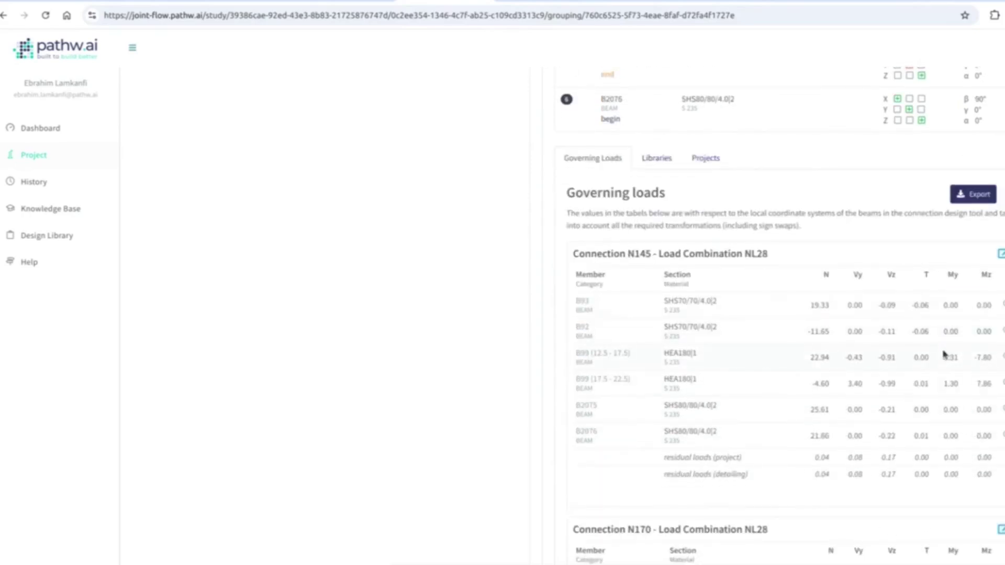
{"action": "scroll", "coordinate": [627, 314], "scroll_direction": "down", "scroll_amount": 1}
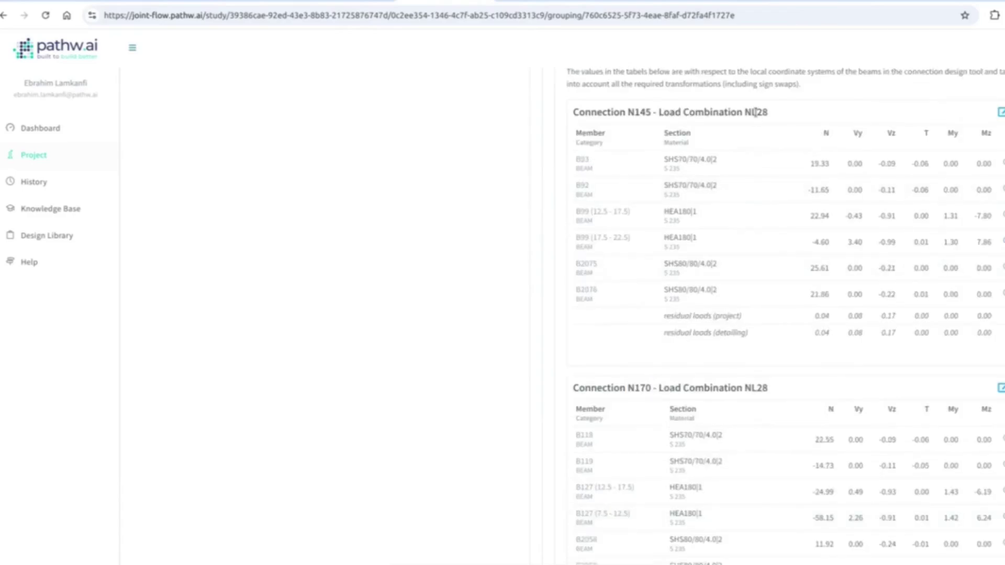
{"action": "double_click", "coordinate": [756, 112]}
{"action": "scroll", "coordinate": [764, 340], "scroll_direction": "down", "scroll_amount": 5}
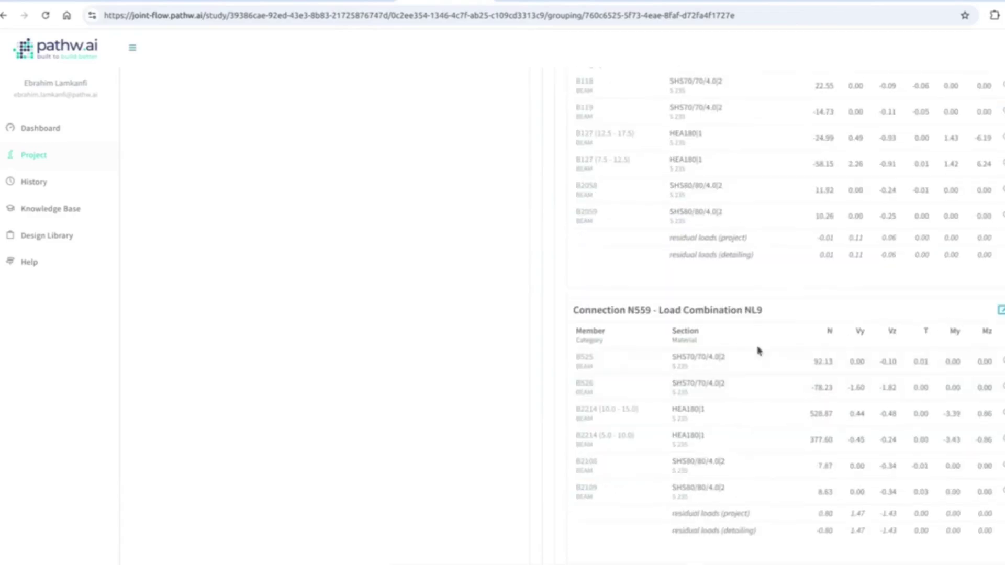
{"action": "scroll", "coordinate": [759, 351], "scroll_direction": "up", "scroll_amount": 6}
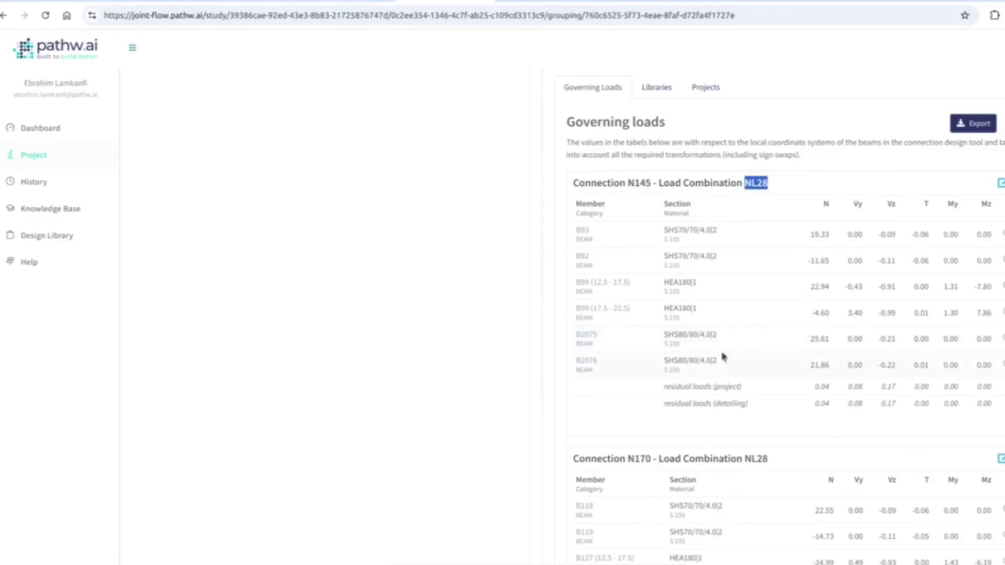
{"action": "scroll", "coordinate": [724, 357], "scroll_direction": "up", "scroll_amount": 3}
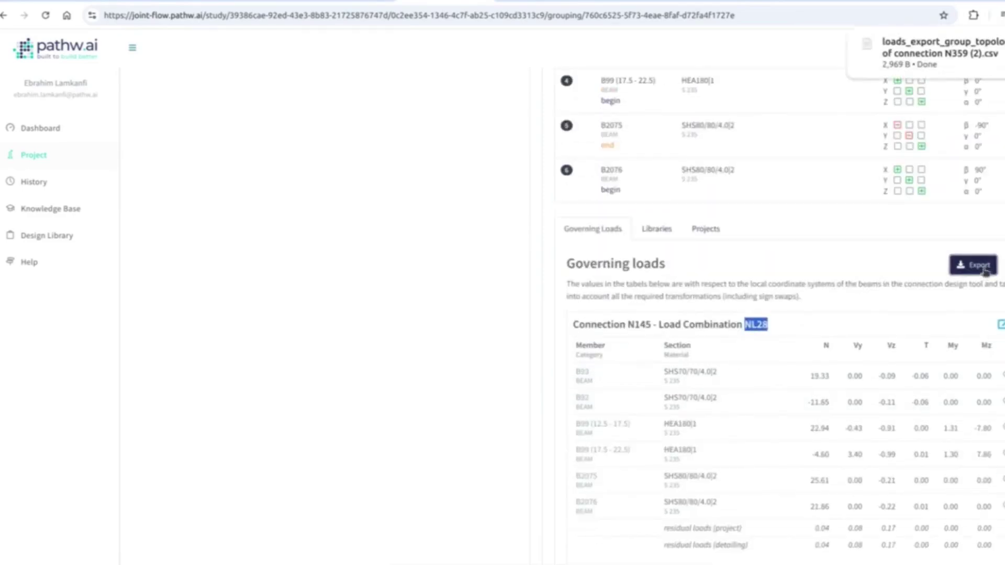
{"action": "left_click", "coordinate": [951, 55]}
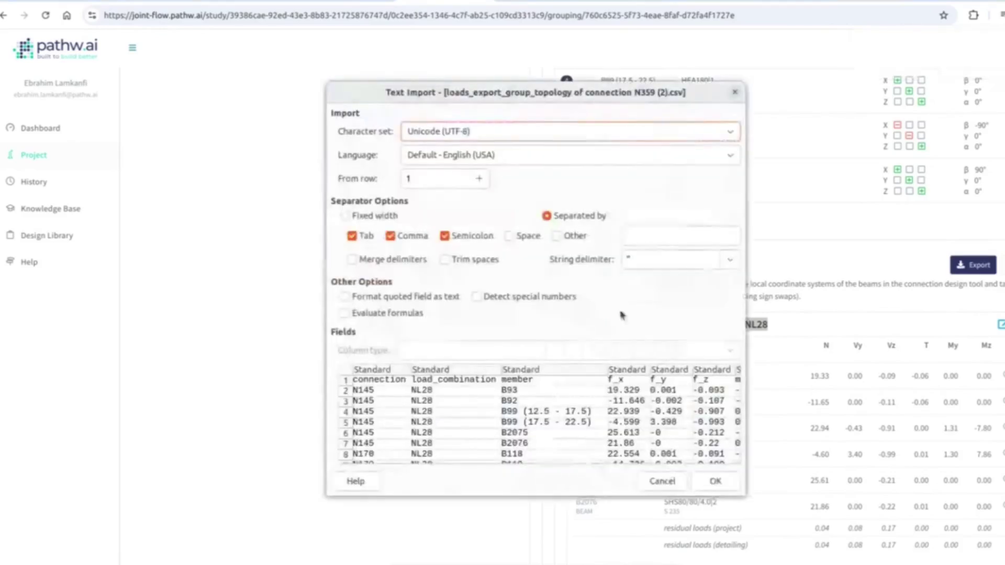
{"action": "left_click", "coordinate": [735, 93]}
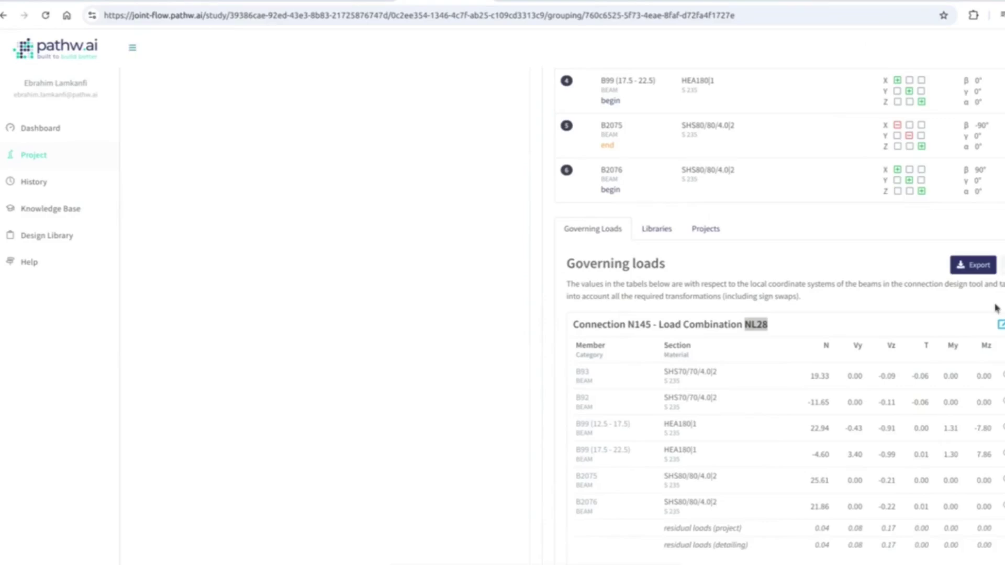
{"action": "scroll", "coordinate": [996, 308], "scroll_direction": "up", "scroll_amount": 3}
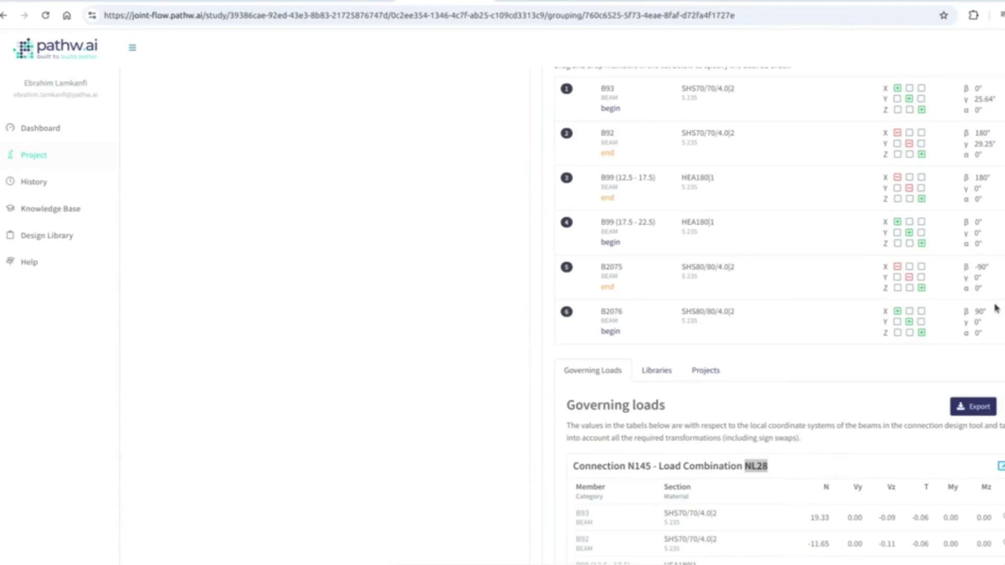
{"action": "scroll", "coordinate": [945, 250], "scroll_direction": "up", "scroll_amount": 6}
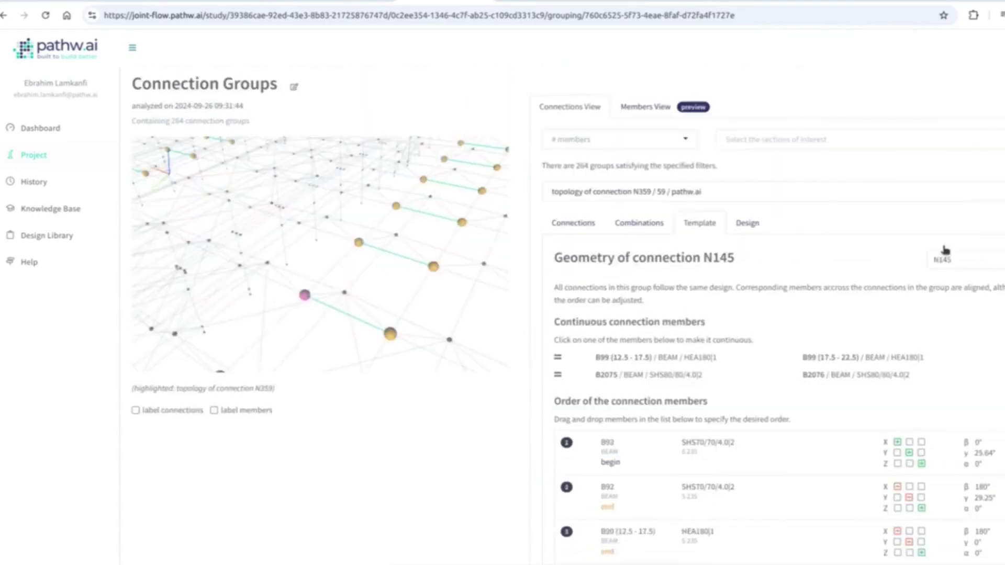
Step: Upload demo/demo_designs_pictures/connection_picture.jpg as the N359 design preview image
{"action": "left_click", "coordinate": [754, 225]}
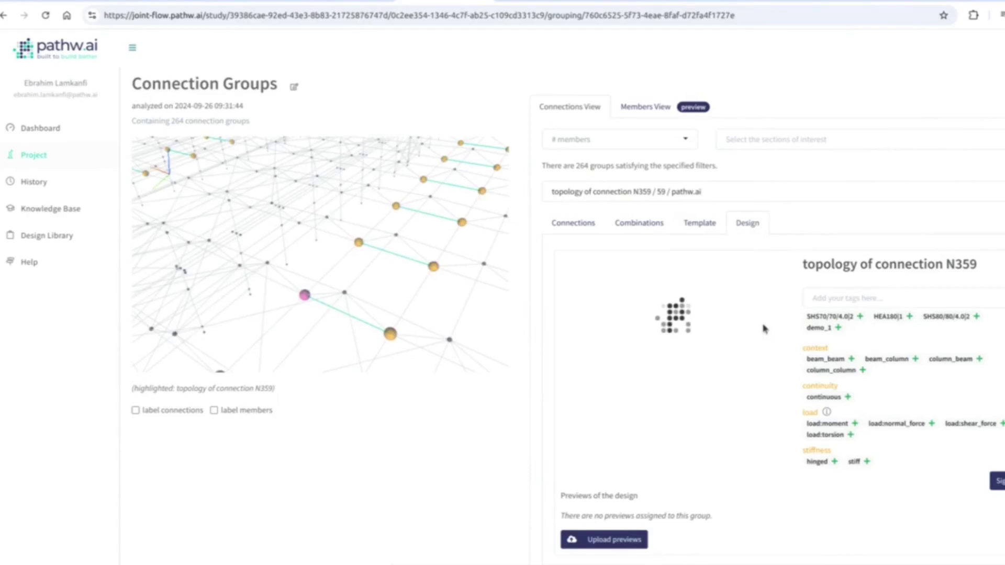
{"action": "scroll", "coordinate": [623, 490], "scroll_direction": "down", "scroll_amount": 1}
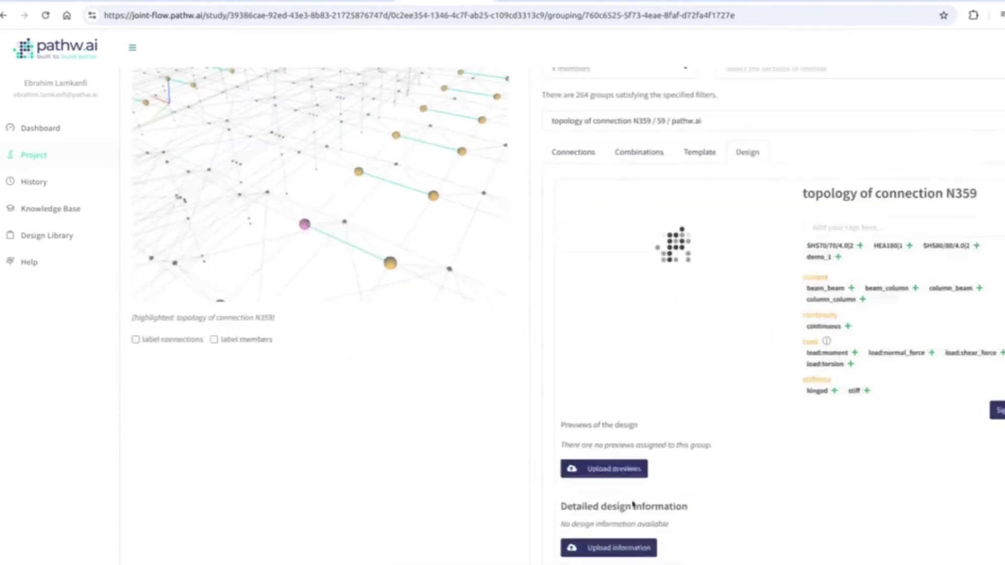
{"action": "left_click", "coordinate": [617, 472]}
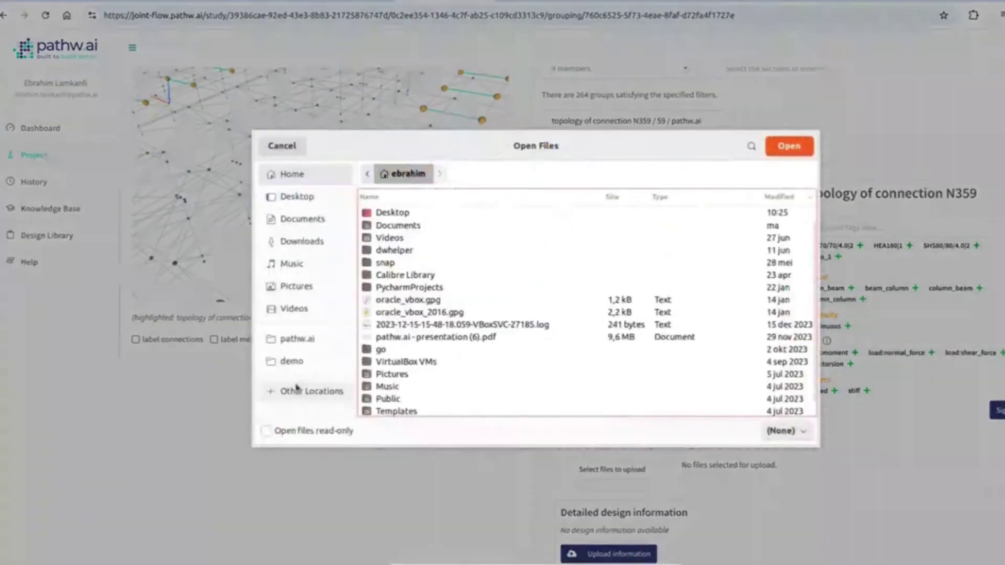
{"action": "left_click", "coordinate": [295, 361]}
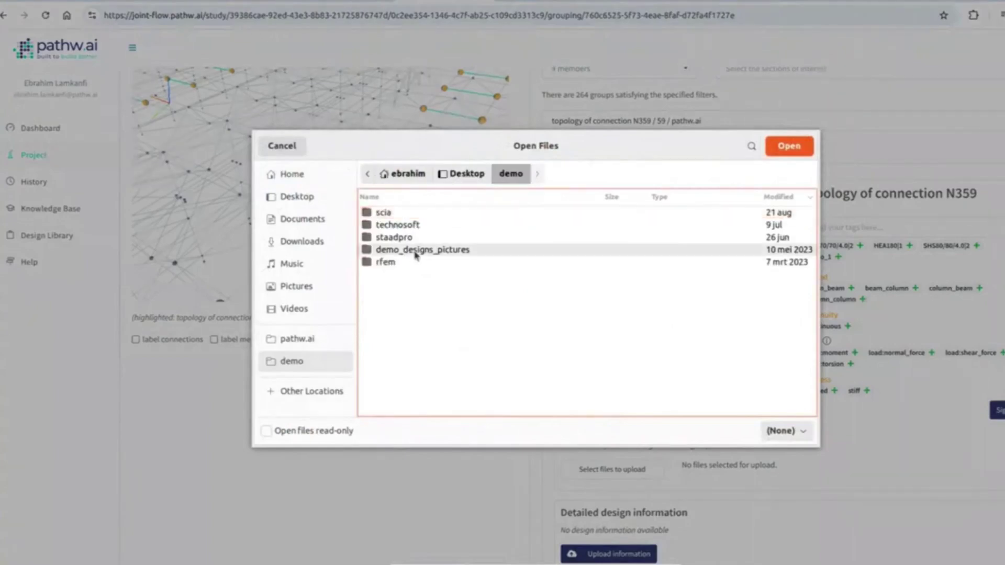
{"action": "double_click", "coordinate": [416, 251]}
{"action": "left_click", "coordinate": [418, 251]}
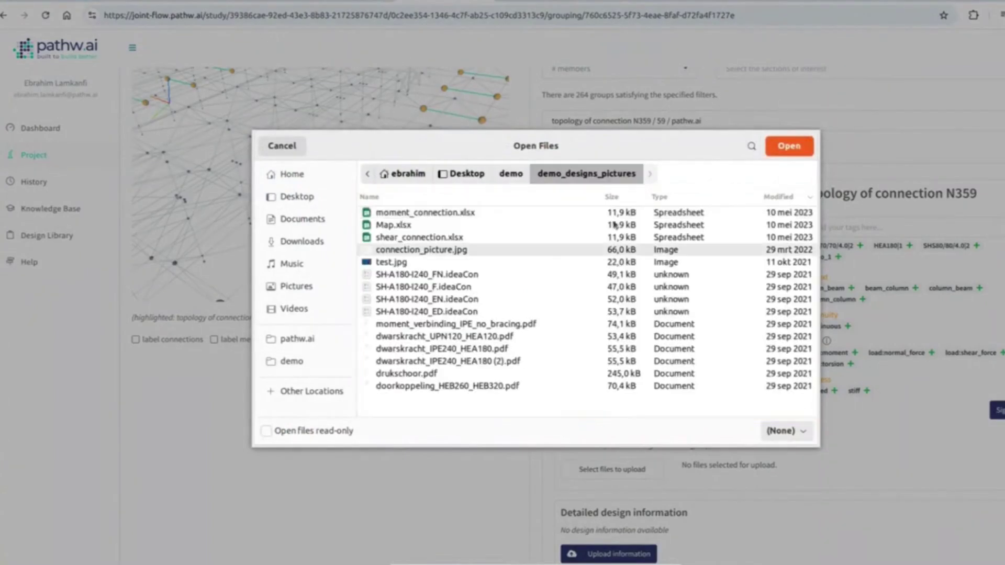
{"action": "left_click", "coordinate": [784, 150]}
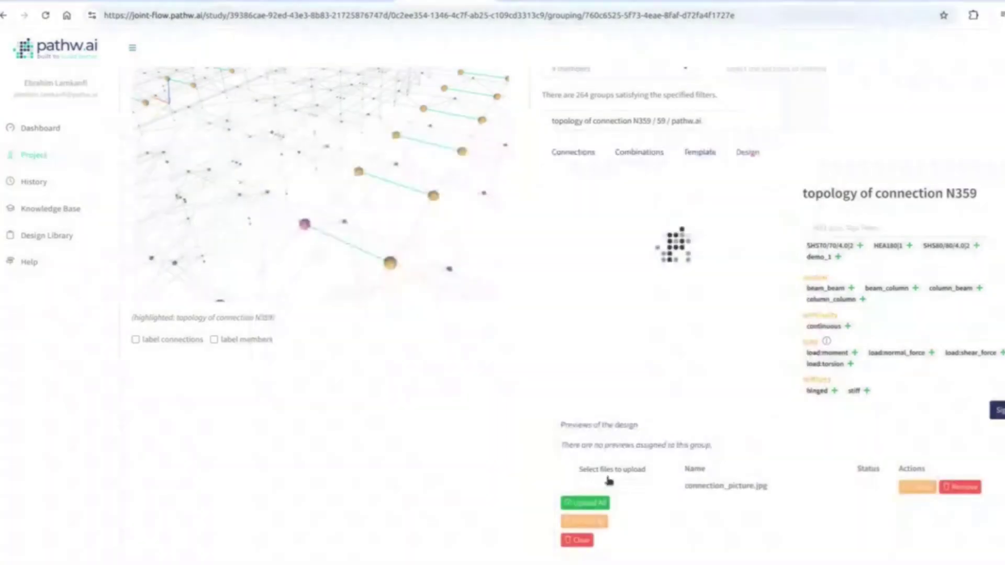
Step: Tag the design SHS70/70/4.0|2, SHS80/80/4.0|2, Client in Asia and material S235
{"action": "left_click", "coordinate": [861, 246]}
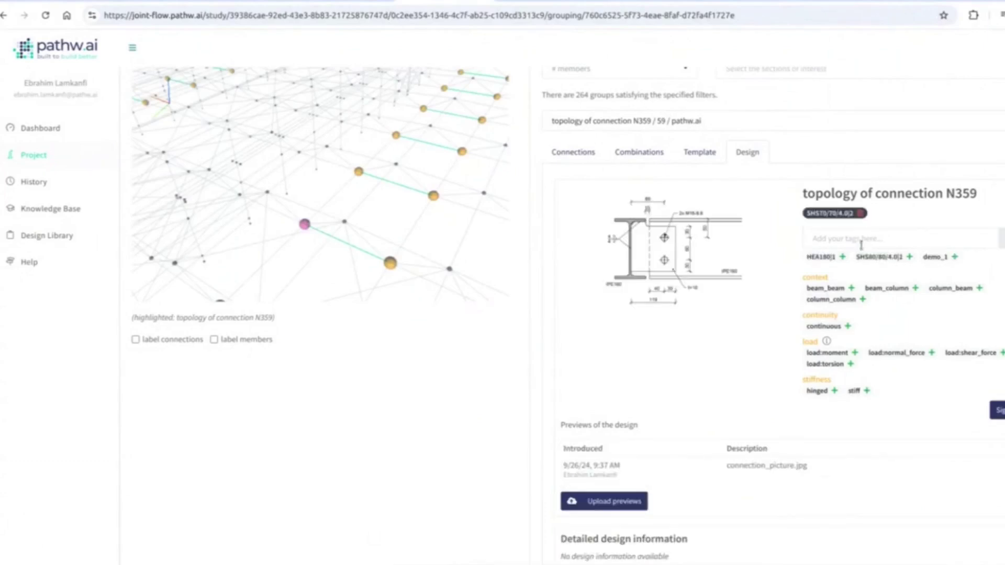
{"action": "left_click", "coordinate": [911, 257]}
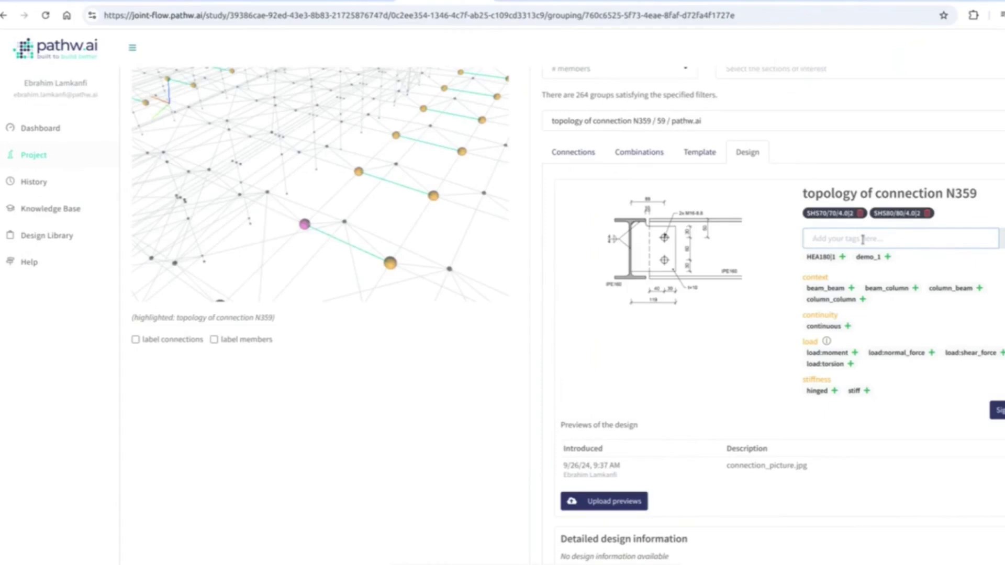
{"action": "type", "text": "client in Asia"}
{"action": "key", "text": "Return"}
{"action": "type", "text": "material S"}
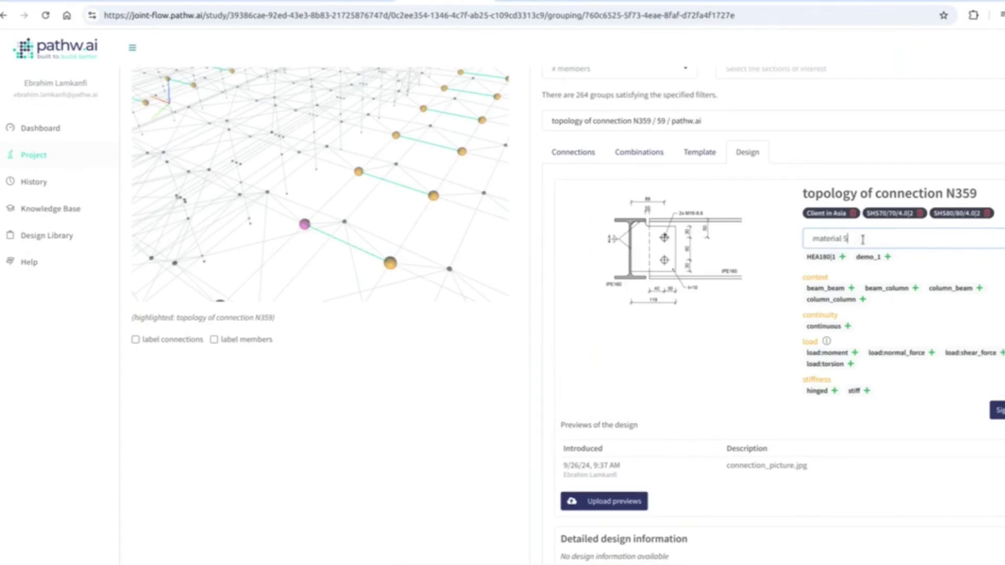
{"action": "type", "text": "235"}
{"action": "key", "text": "Return"}
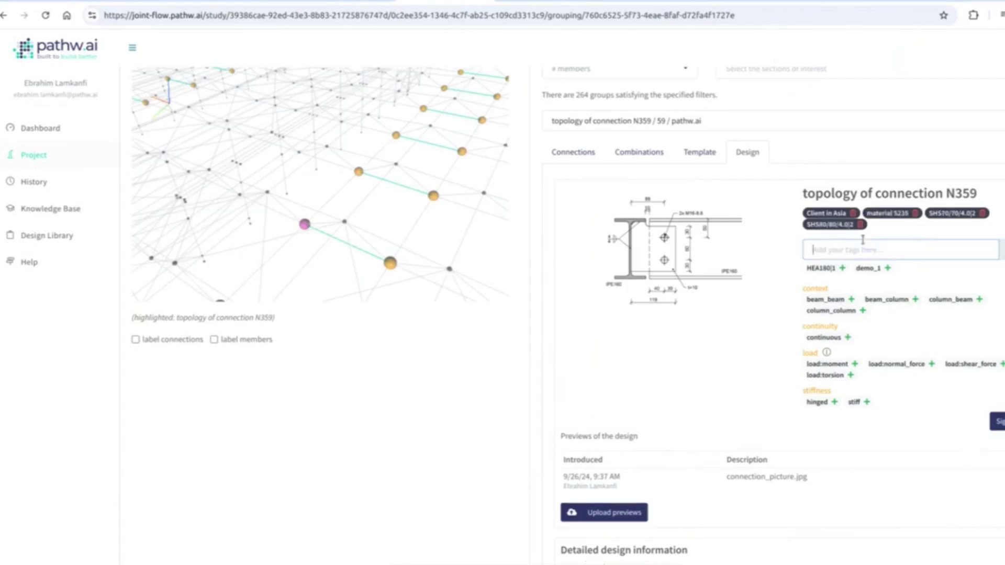
Step: Attach demo_designs_pictures/shear_connection.xlsx as design information and sign off the N359 design
{"action": "scroll", "coordinate": [701, 413], "scroll_direction": "down", "scroll_amount": 1}
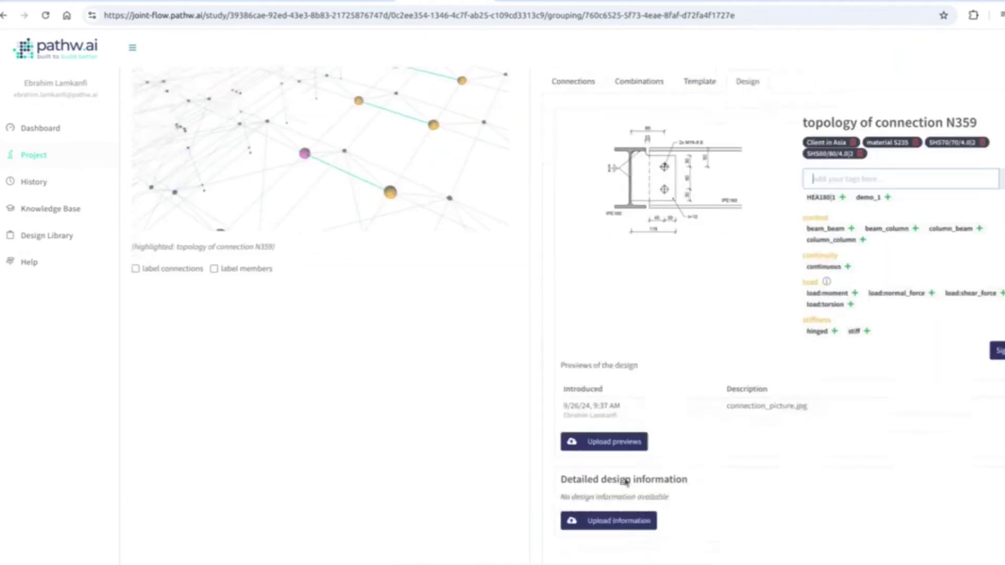
{"action": "left_click", "coordinate": [625, 521]}
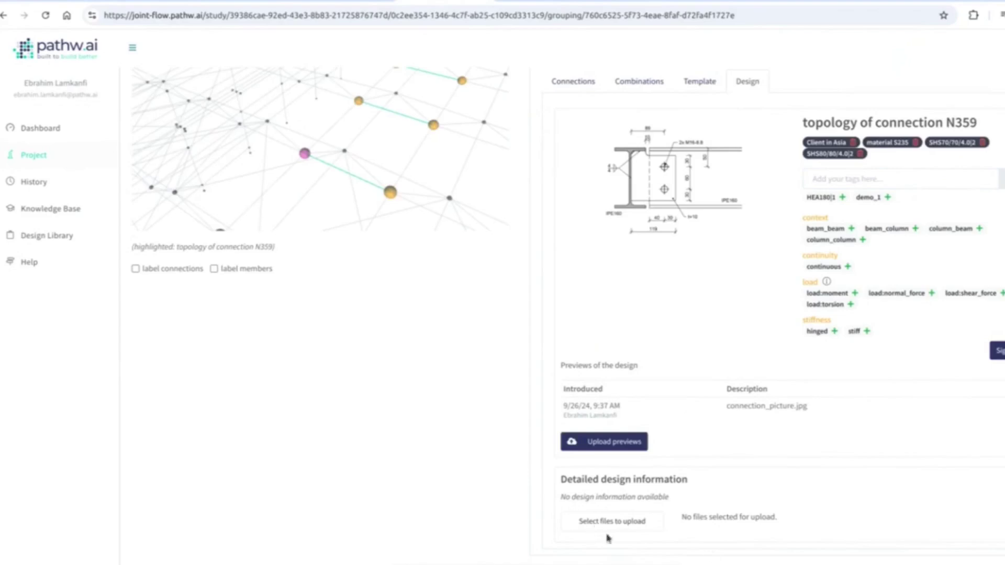
{"action": "left_click", "coordinate": [590, 520]}
{"action": "left_click", "coordinate": [328, 364]}
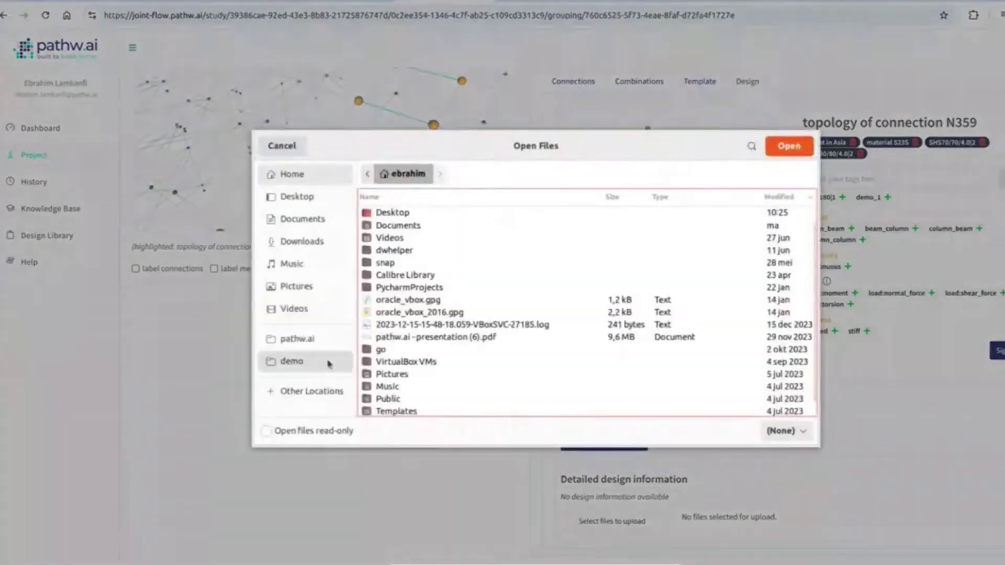
{"action": "double_click", "coordinate": [420, 251]}
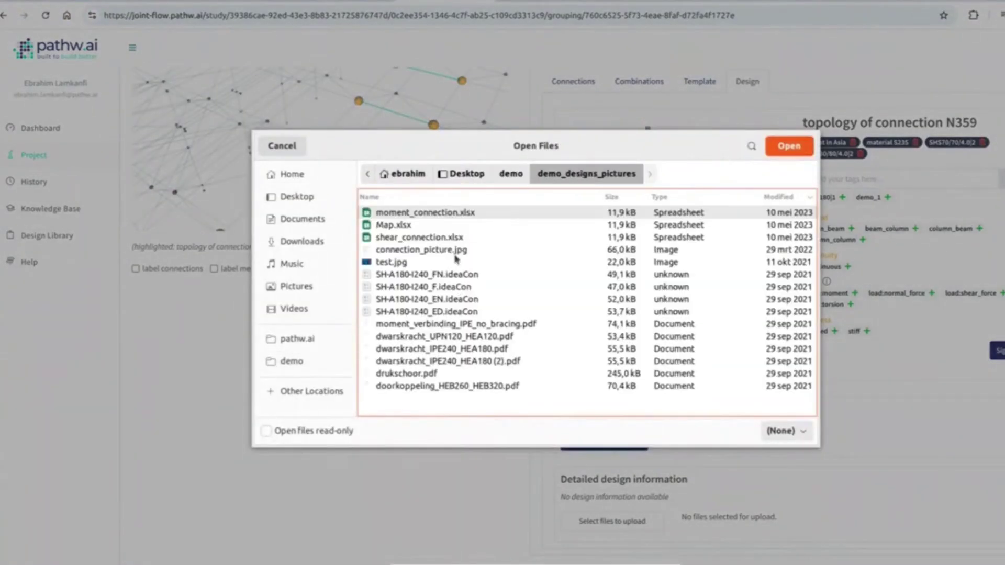
{"action": "left_click", "coordinate": [470, 235]}
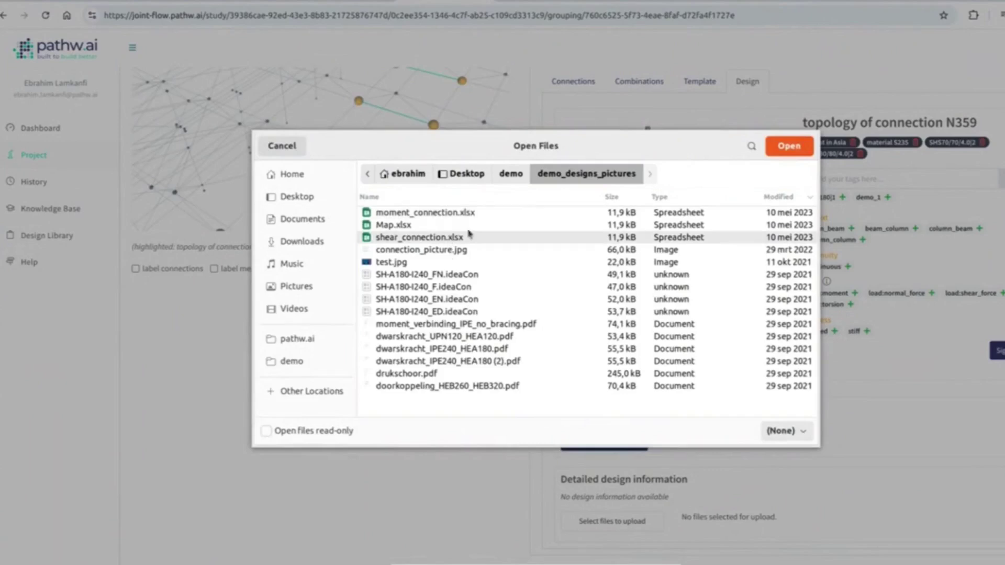
{"action": "left_click", "coordinate": [789, 152]}
{"action": "scroll", "coordinate": [797, 492], "scroll_direction": "down", "scroll_amount": 2}
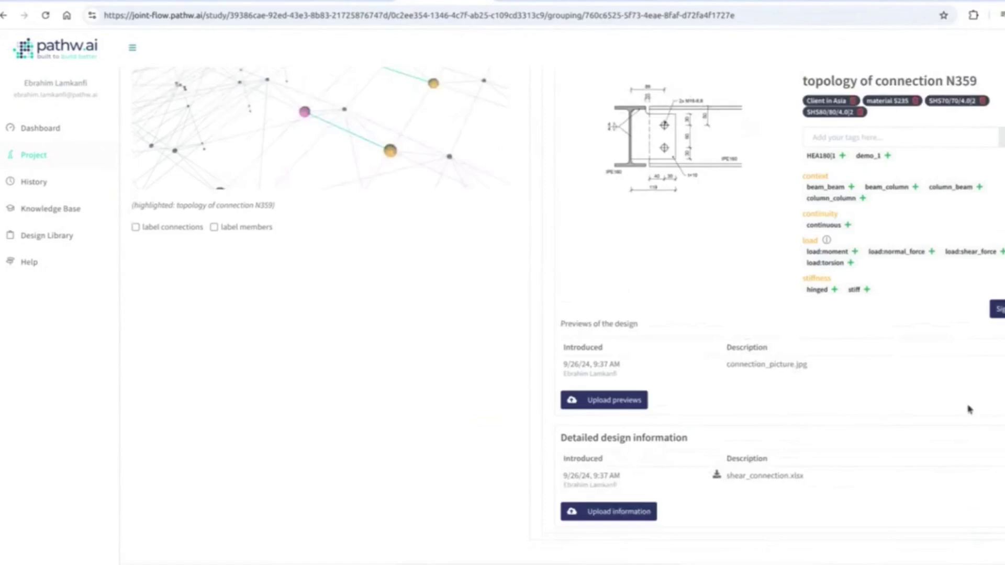
{"action": "scroll", "coordinate": [568, 316], "scroll_direction": "up", "scroll_amount": 3}
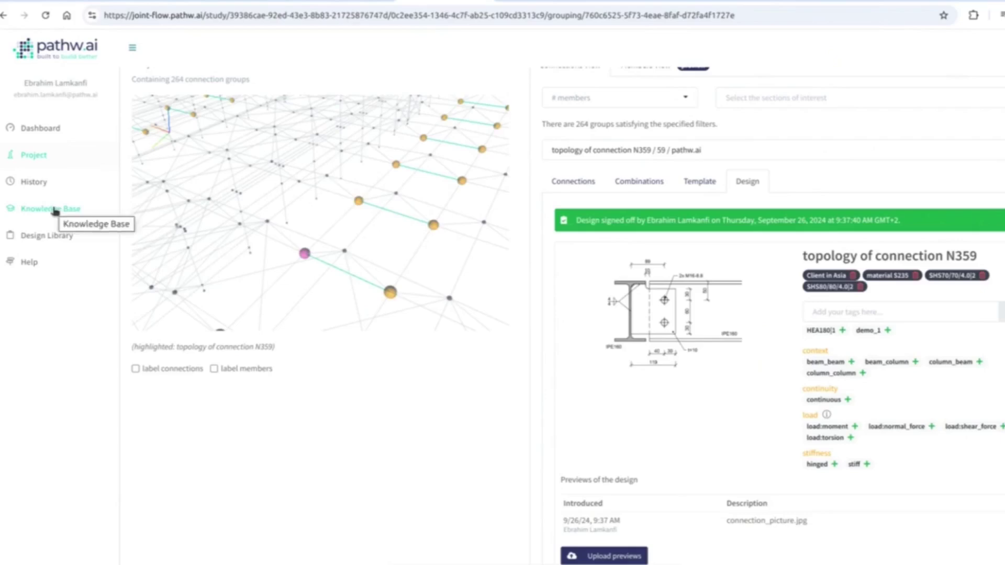
Step: Switch the Knowledge Base to the pathw.ai bv environment
{"action": "left_click", "coordinate": [55, 211]}
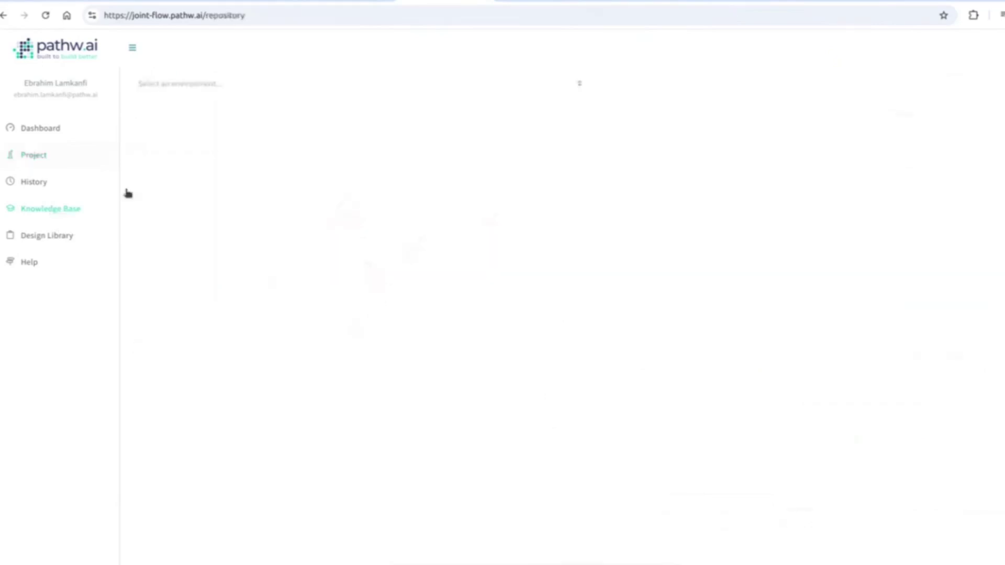
{"action": "left_click", "coordinate": [212, 88]}
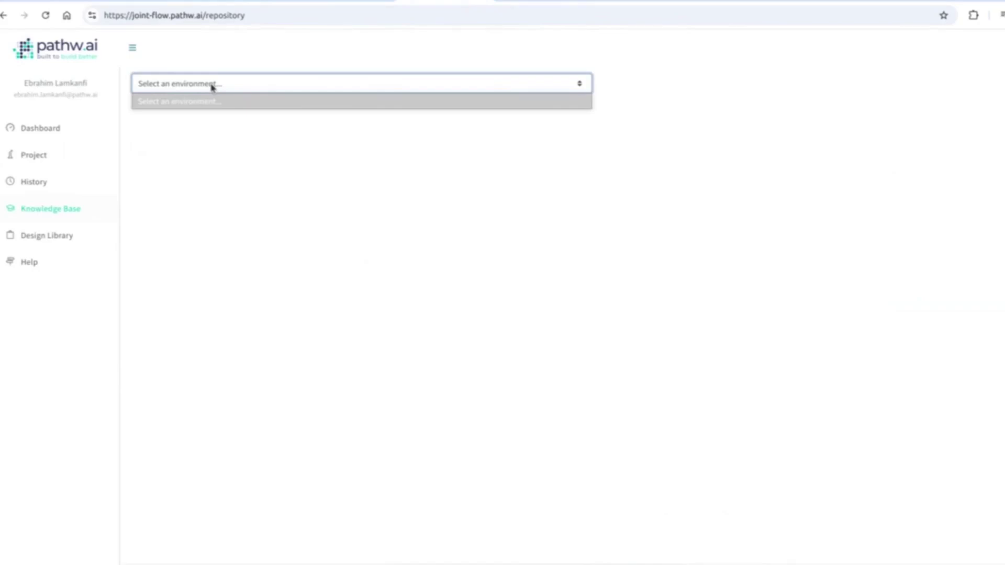
{"action": "key", "text": "Down"}
{"action": "key", "text": "Return"}
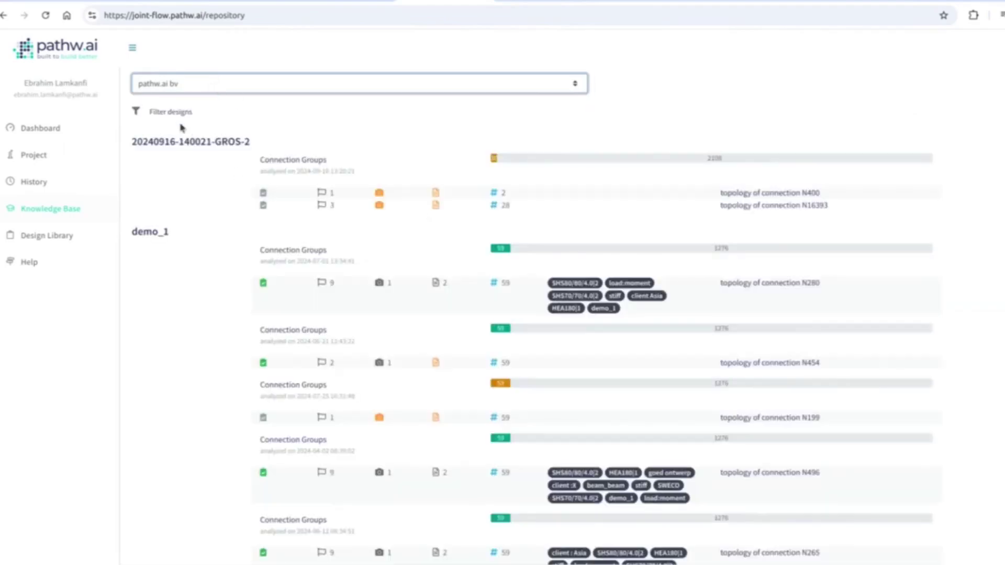
Step: Filter designs by tag, trying client X, then settling on material S235
{"action": "left_click", "coordinate": [181, 115]}
{"action": "left_click", "coordinate": [293, 137]}
{"action": "type", "text": "client X"}
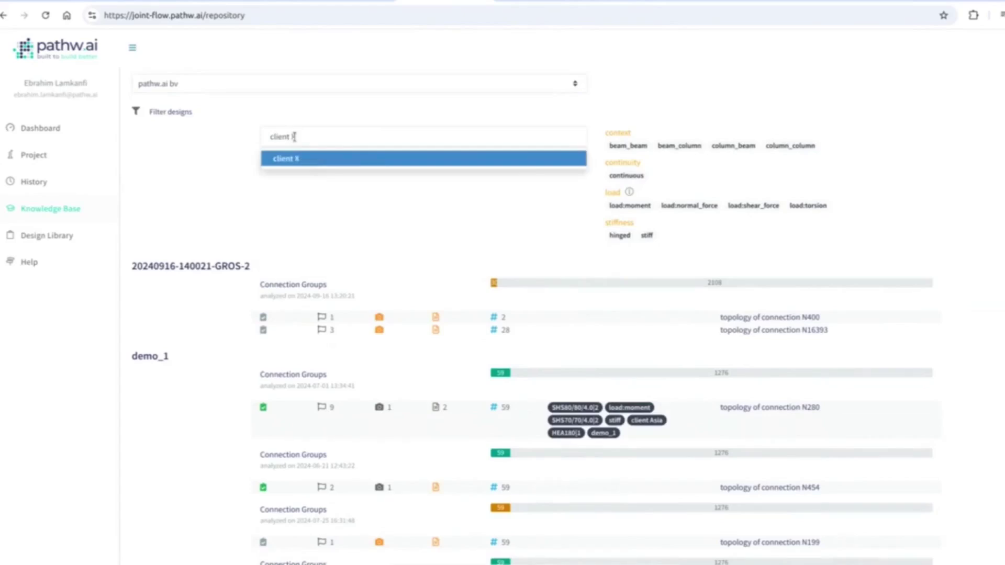
{"action": "key", "text": "Return"}
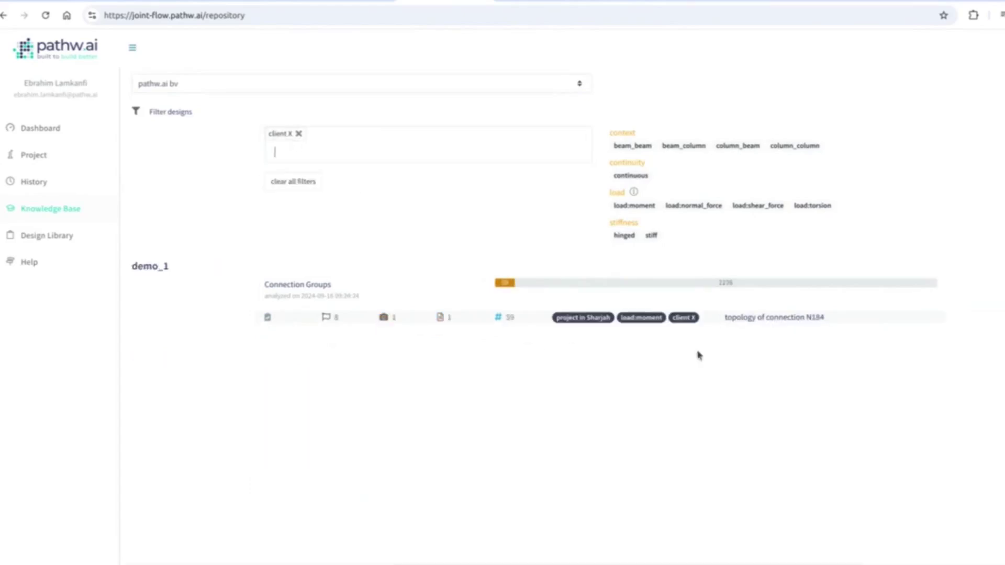
{"action": "left_click", "coordinate": [298, 134]}
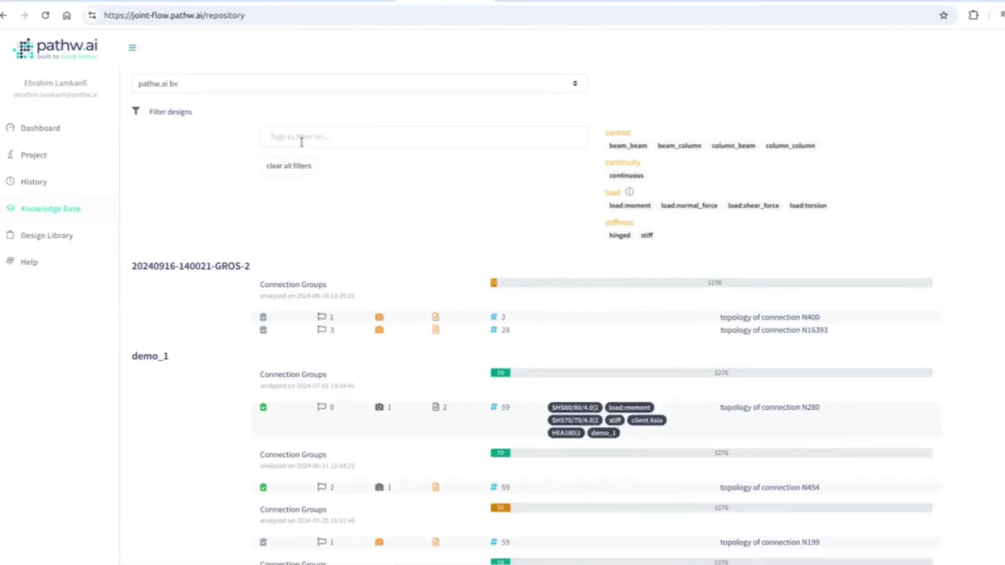
{"action": "type", "text": "materi"}
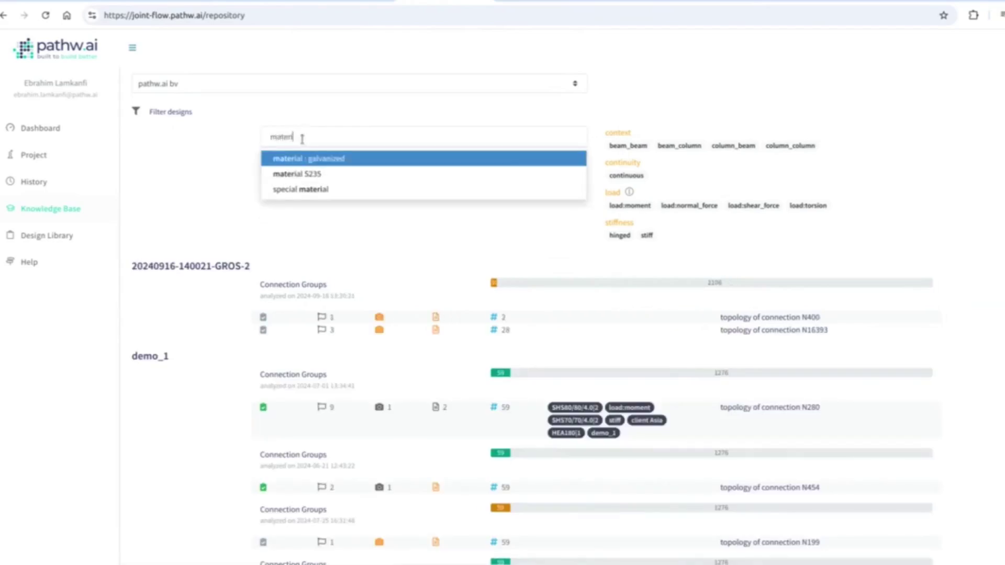
{"action": "key", "text": "Down"}
{"action": "key", "text": "Return"}
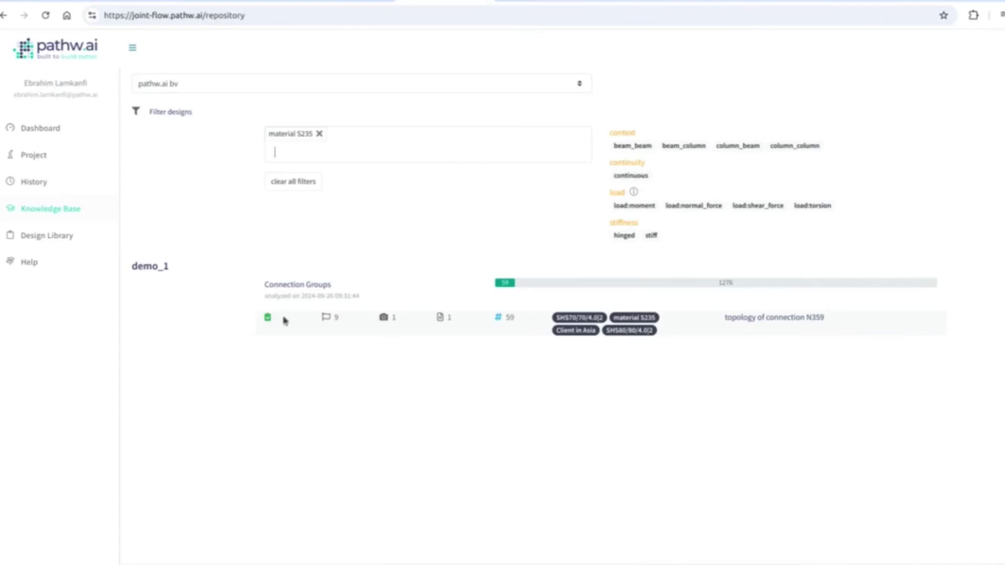
{"action": "mouse_move", "coordinate": [330, 322]}
{"action": "mouse_move", "coordinate": [506, 281]}
{"action": "mouse_move", "coordinate": [724, 279]}
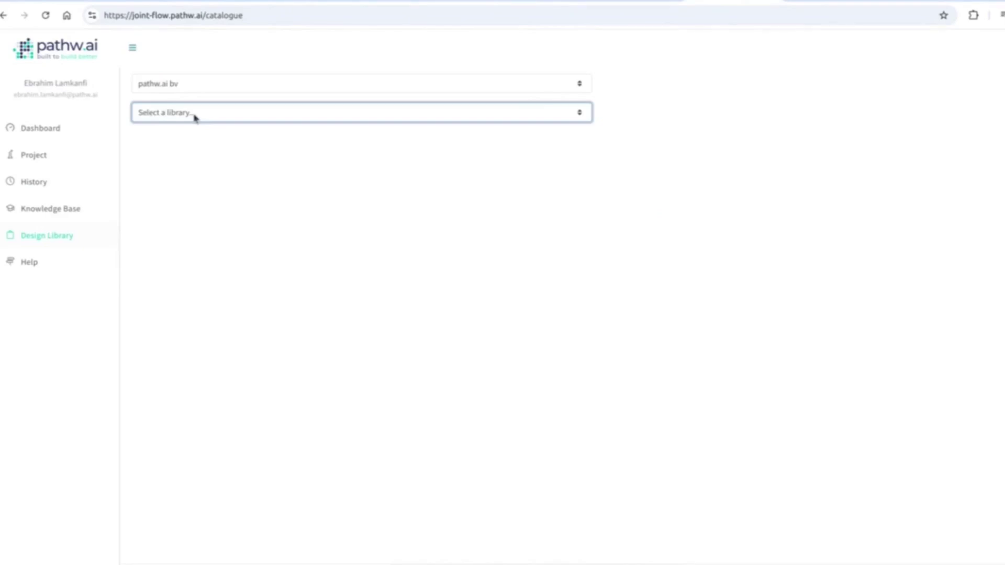
Step: Choose Bouwen met Staal: Dwarskrachtverbindingen from the library list, loading its 2033 templates
{"action": "left_click", "coordinate": [195, 116]}
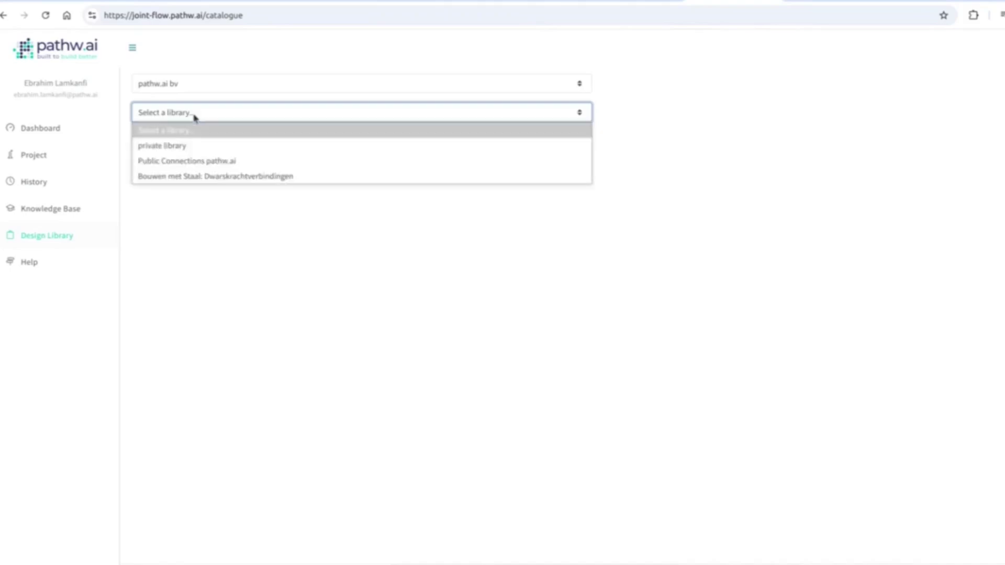
{"action": "left_click", "coordinate": [218, 177]}
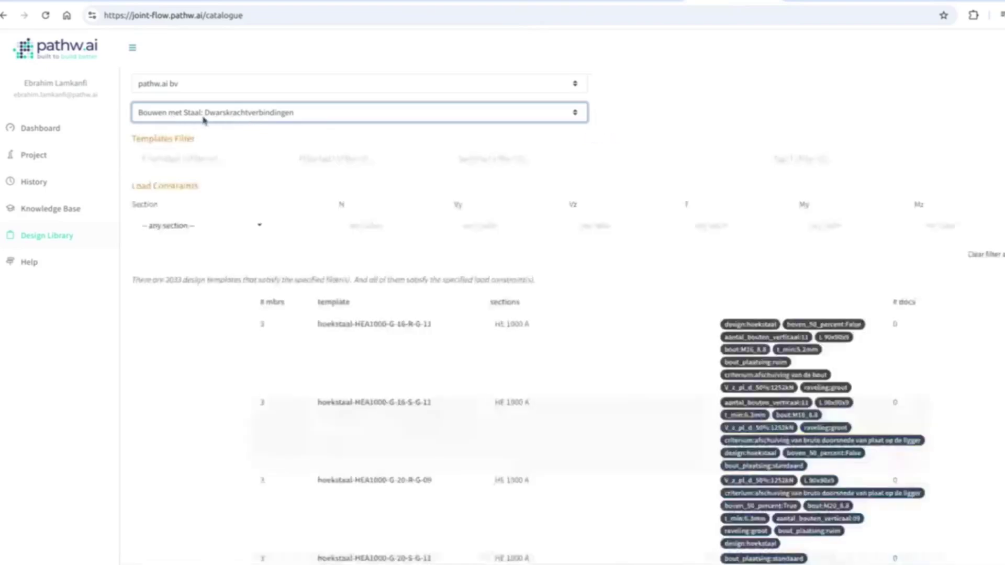
Step: Filter the library templates to section HE 1000 A
{"action": "left_click", "coordinate": [562, 160]}
{"action": "left_click", "coordinate": [173, 276]}
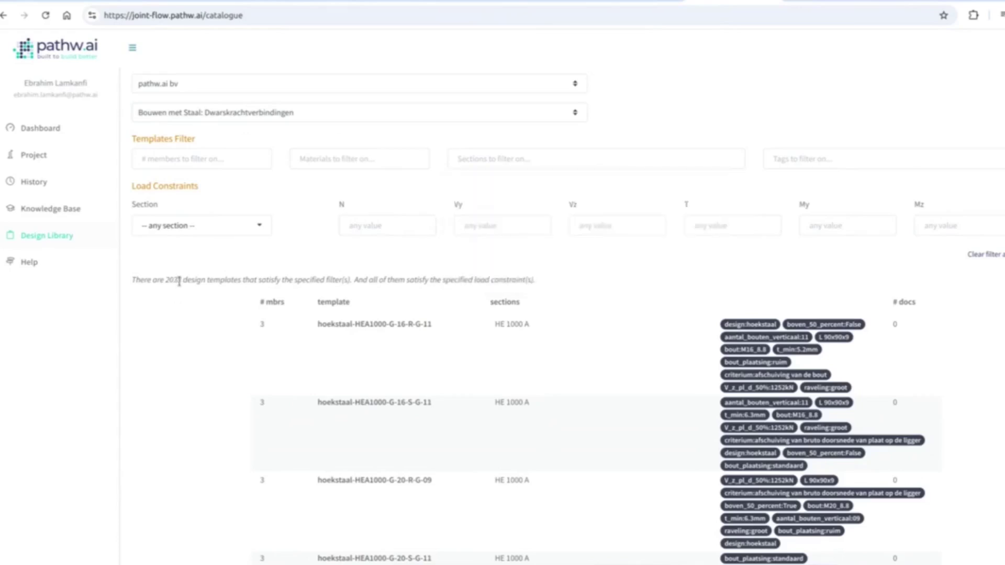
{"action": "double_click", "coordinate": [173, 280]}
{"action": "left_click", "coordinate": [554, 161]}
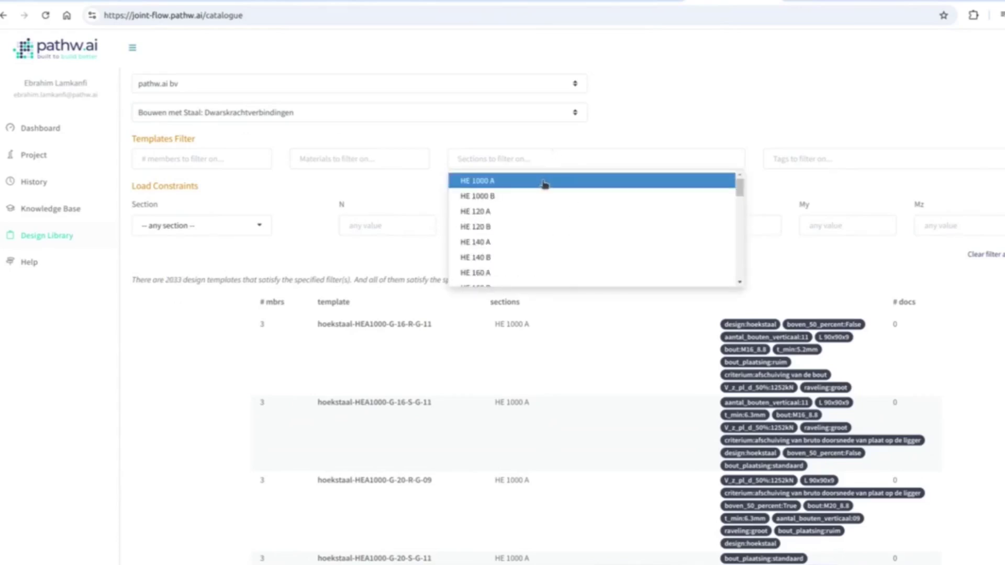
{"action": "left_click", "coordinate": [544, 183]}
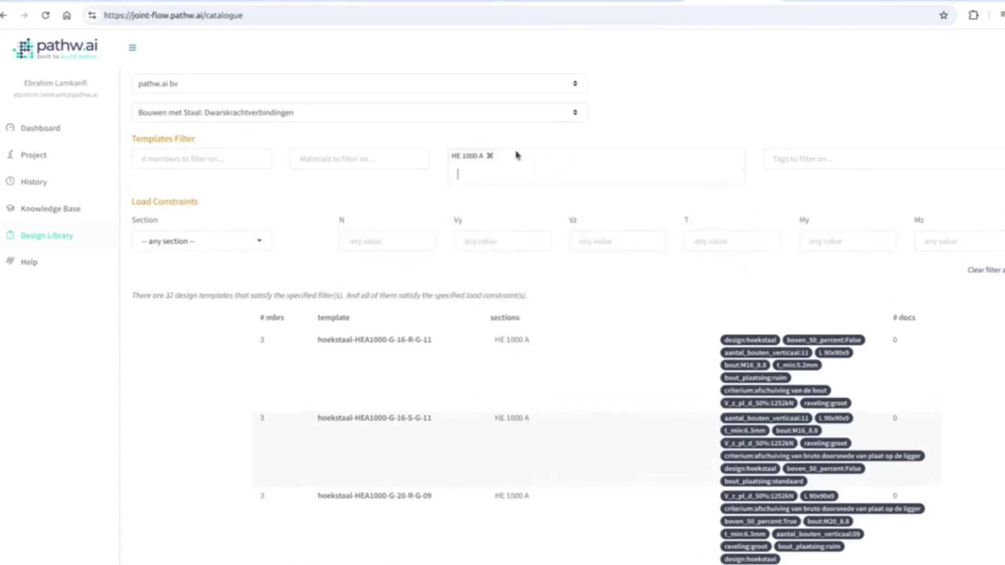
Step: Add tag filters bout:M20_8.8 and design:kopplaat, leaving 4 templates, and view kopplaat-HEA1000-G-20-R-09
{"action": "left_click", "coordinate": [870, 156]}
{"action": "scroll", "coordinate": [875, 213], "scroll_direction": "down", "scroll_amount": 2}
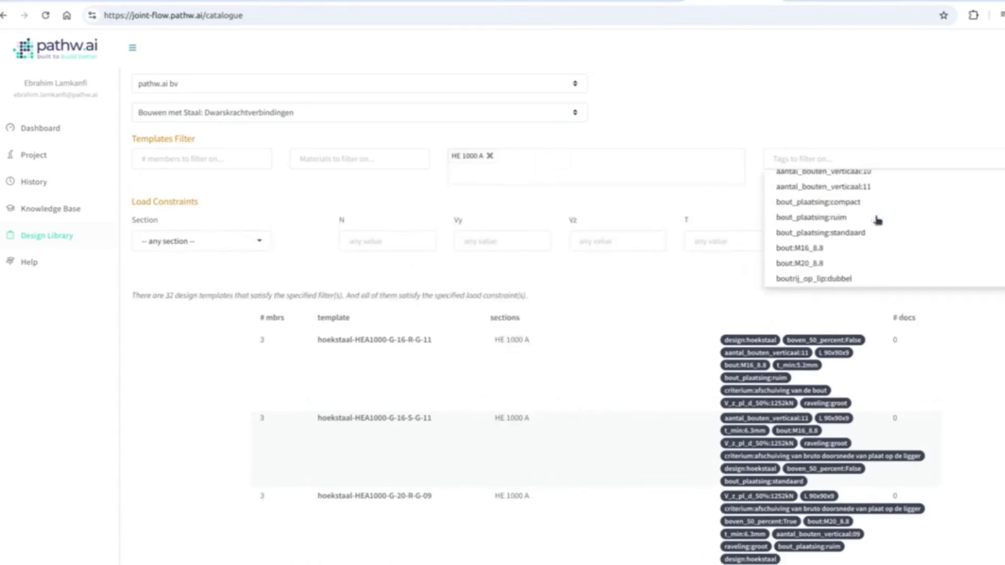
{"action": "left_click", "coordinate": [865, 249]}
{"action": "left_click", "coordinate": [816, 170]}
{"action": "scroll", "coordinate": [837, 241], "scroll_direction": "down", "scroll_amount": 5}
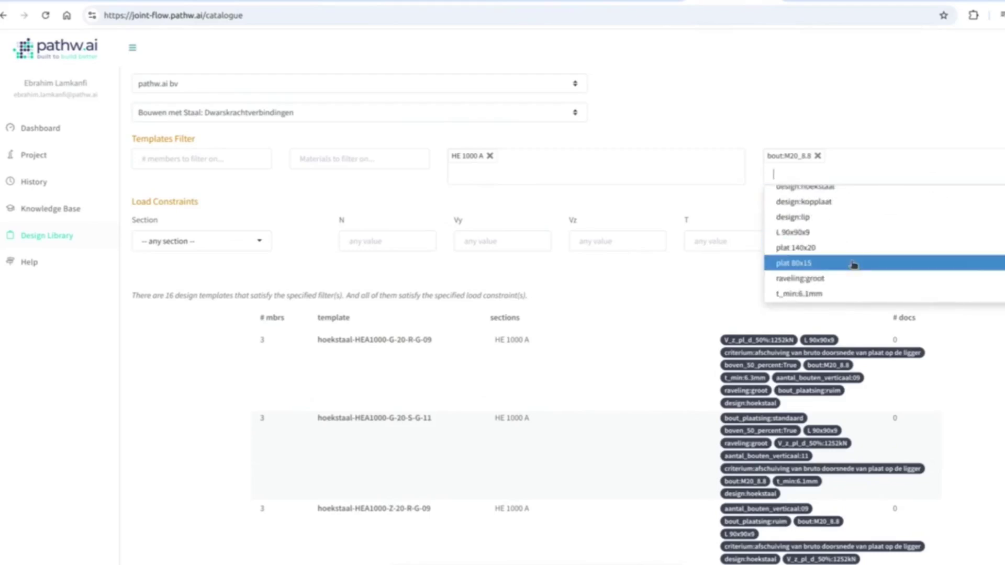
{"action": "scroll", "coordinate": [855, 264], "scroll_direction": "up", "scroll_amount": 4}
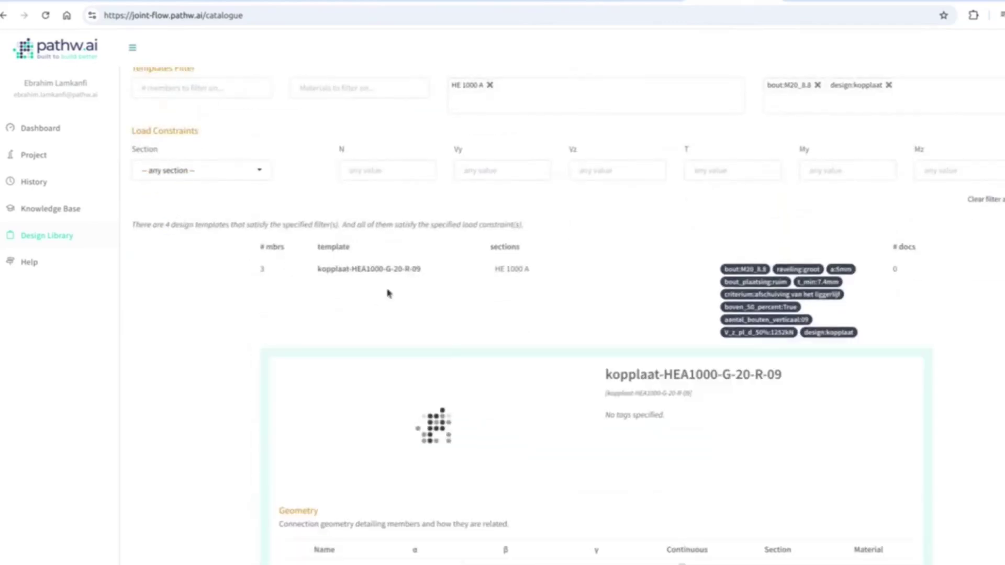
{"action": "scroll", "coordinate": [489, 341], "scroll_direction": "down", "scroll_amount": 3}
{"action": "scroll", "coordinate": [508, 377], "scroll_direction": "down", "scroll_amount": 3}
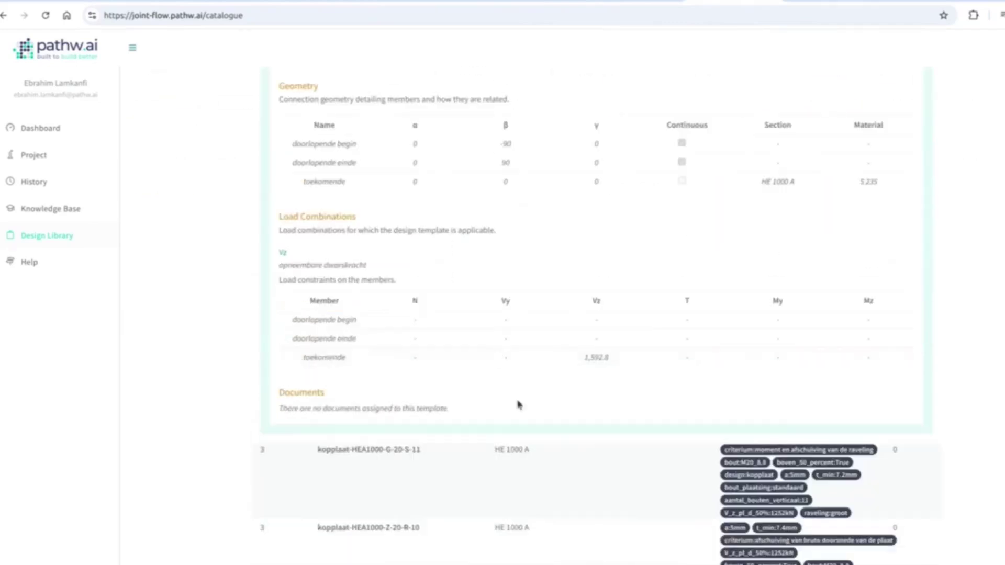
{"action": "scroll", "coordinate": [564, 370], "scroll_direction": "up", "scroll_amount": 8}
Step: Require a Vz load of 1649 applied to section HE 1000 A
{"action": "left_click", "coordinate": [612, 237]}
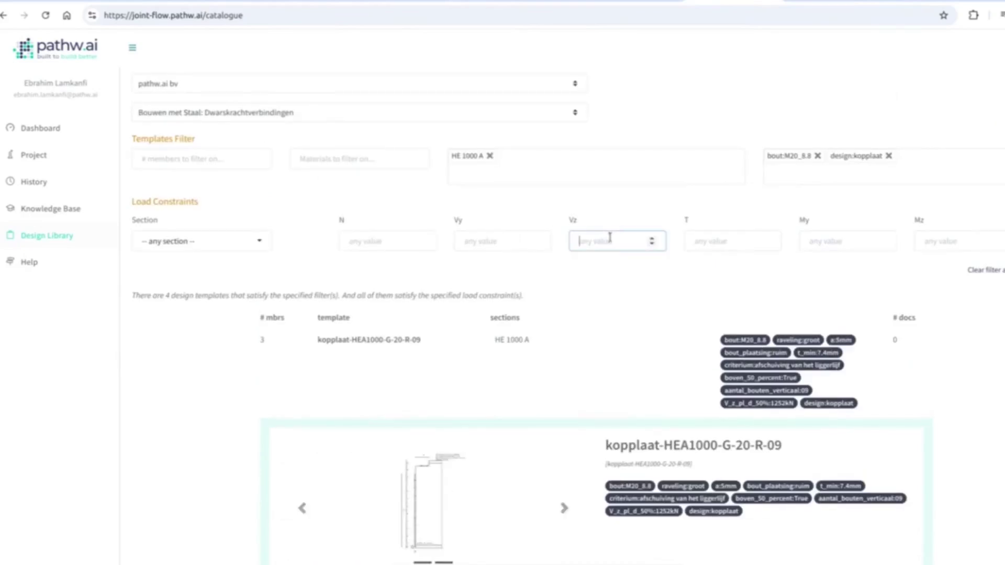
{"action": "type", "text": "1649"}
{"action": "scroll", "coordinate": [607, 230], "scroll_direction": "down", "scroll_amount": 2}
{"action": "scroll", "coordinate": [542, 257], "scroll_direction": "down", "scroll_amount": 2}
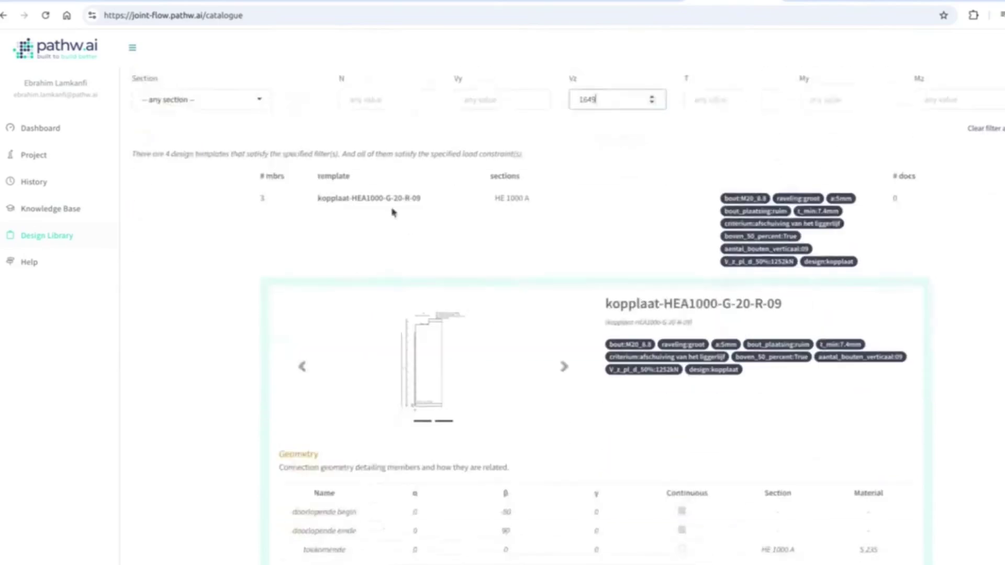
{"action": "left_click", "coordinate": [394, 210]}
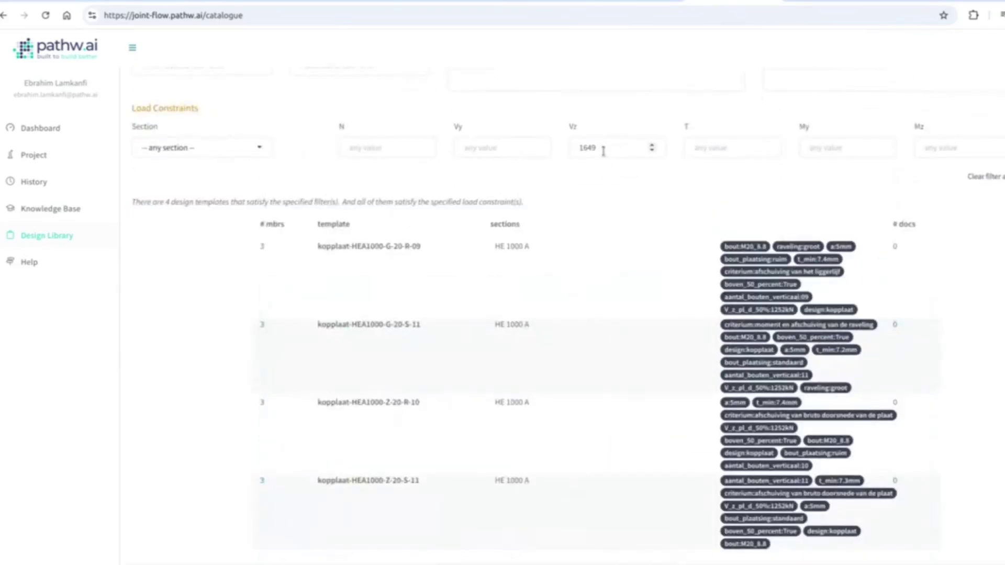
{"action": "left_click", "coordinate": [240, 148]}
{"action": "left_click", "coordinate": [236, 185]}
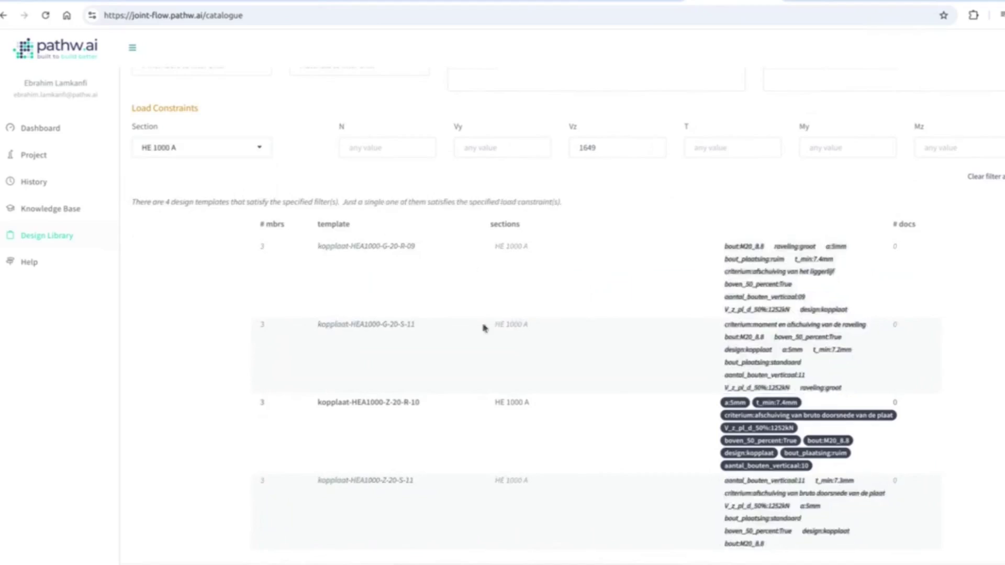
Step: Inspect kopplaat-HEA1000-Z-20-R-10, enlarging its connection drawing and closing it again
{"action": "left_click", "coordinate": [382, 401]}
{"action": "scroll", "coordinate": [409, 343], "scroll_direction": "down", "scroll_amount": 4}
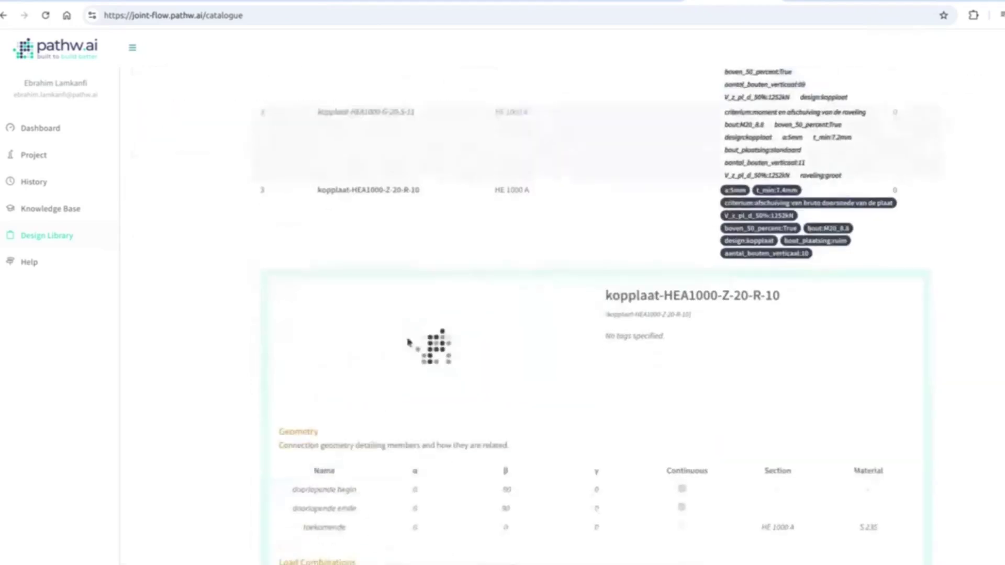
{"action": "scroll", "coordinate": [469, 317], "scroll_direction": "down", "scroll_amount": 1}
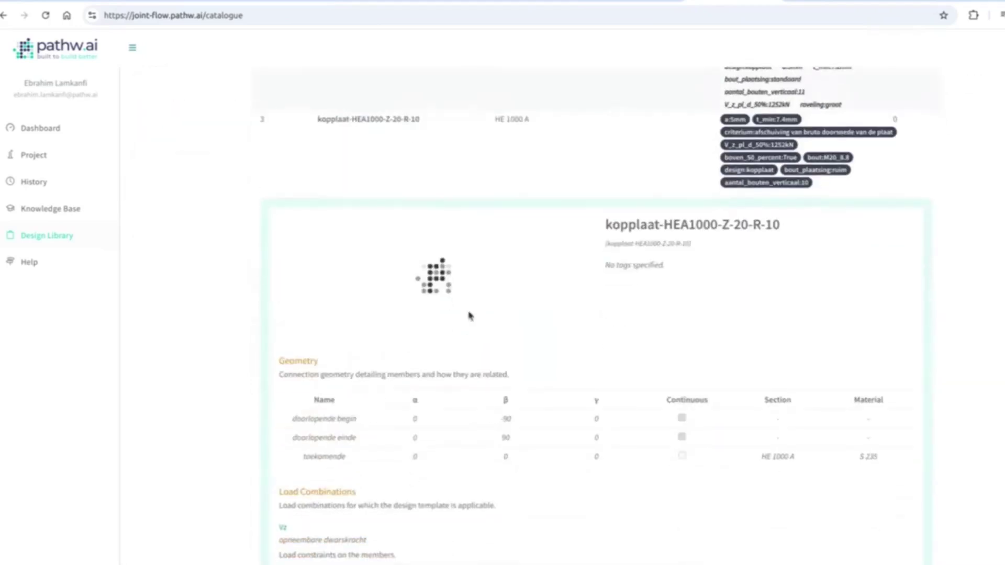
{"action": "left_click", "coordinate": [438, 284]}
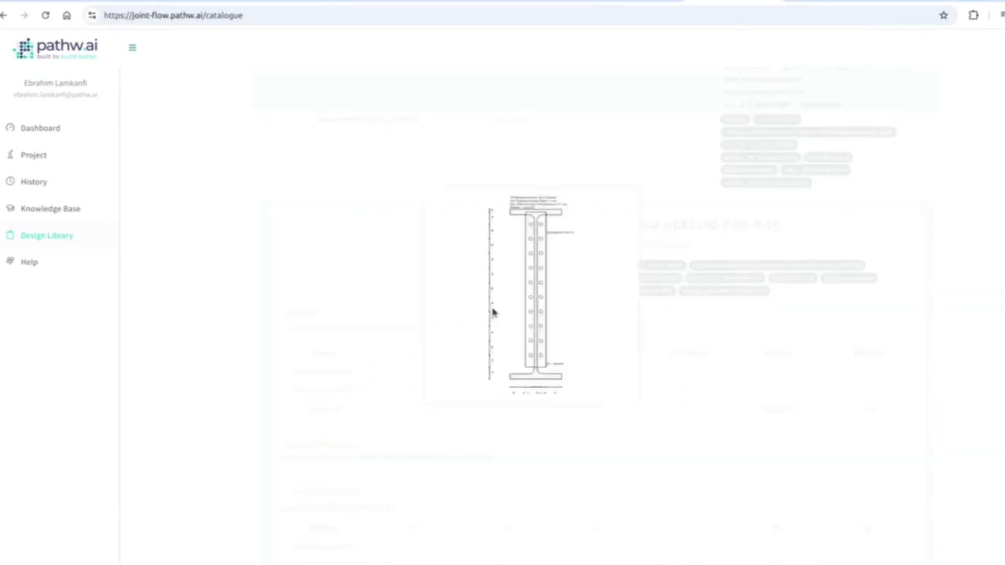
{"action": "left_click", "coordinate": [916, 341]}
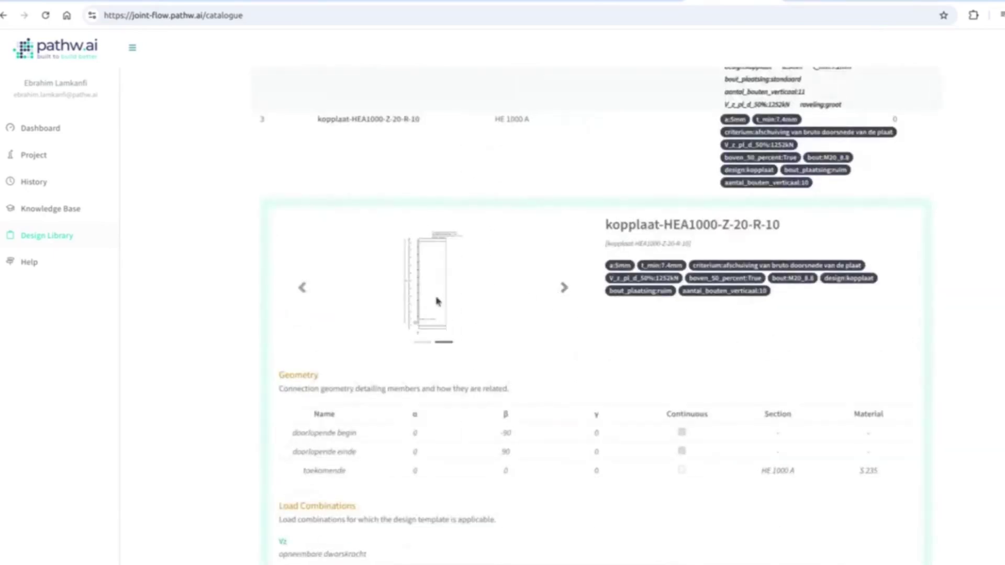